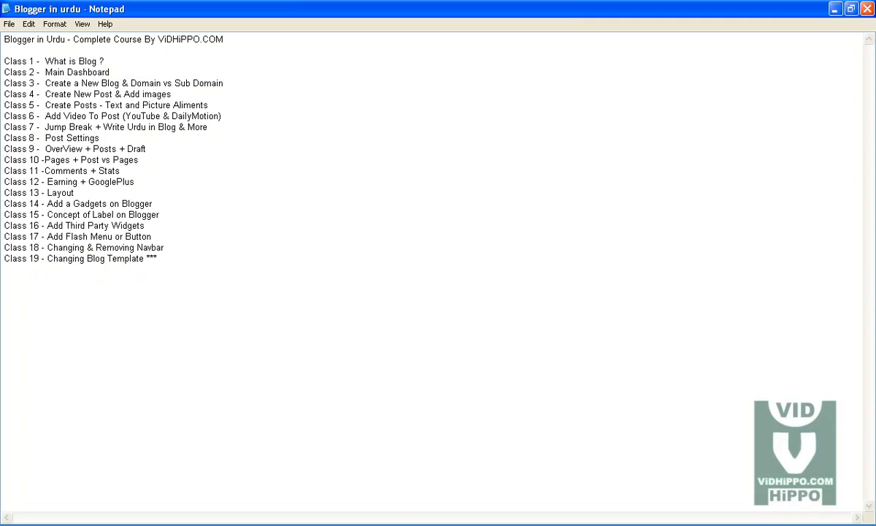
Switch to the Blogger dashboard in Firefox and open the template settings of the ViDHiPPO.COM - Learn With Videos blog.
click(146, 523)
click(215, 523)
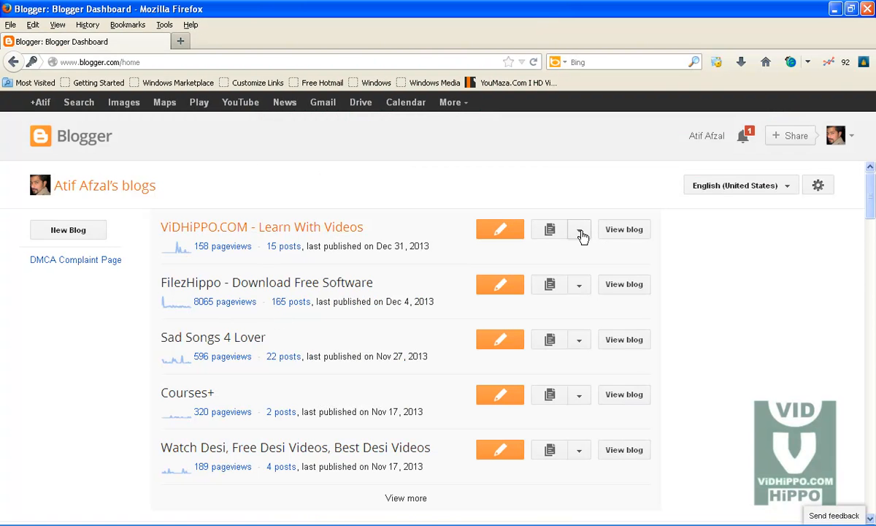
click(580, 232)
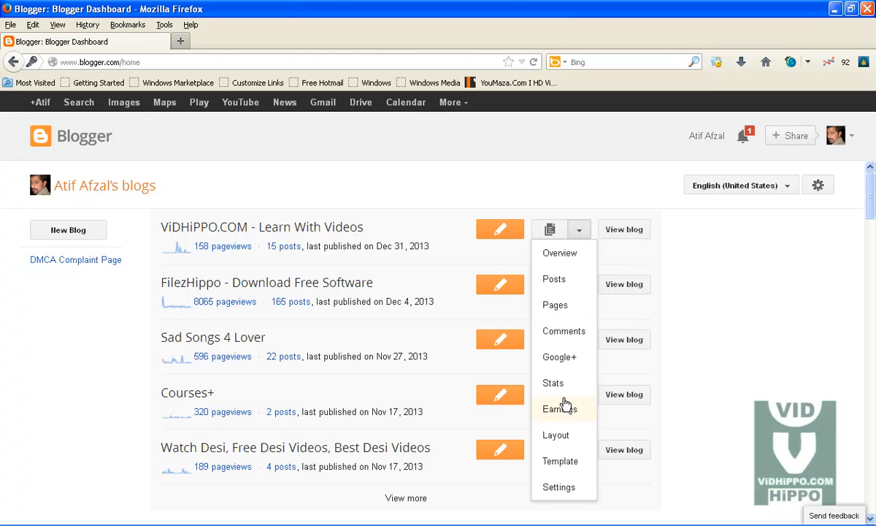
click(572, 467)
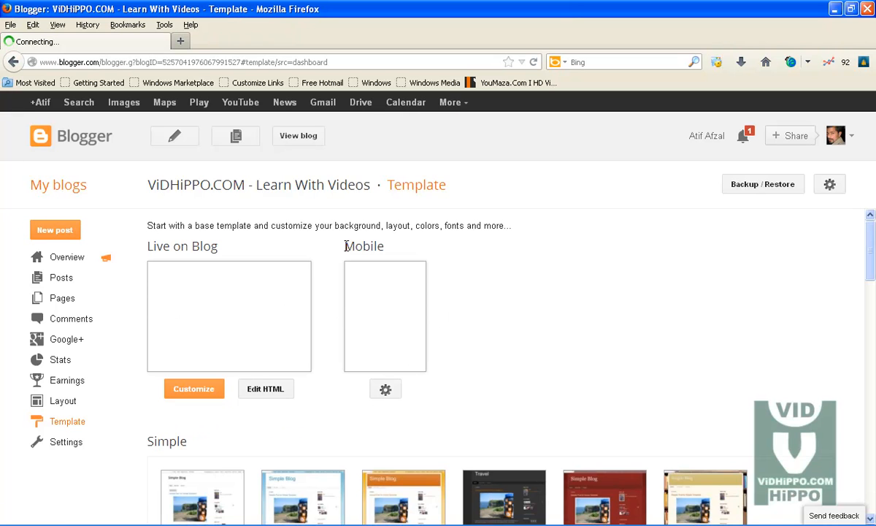
drag(340, 246, 391, 251)
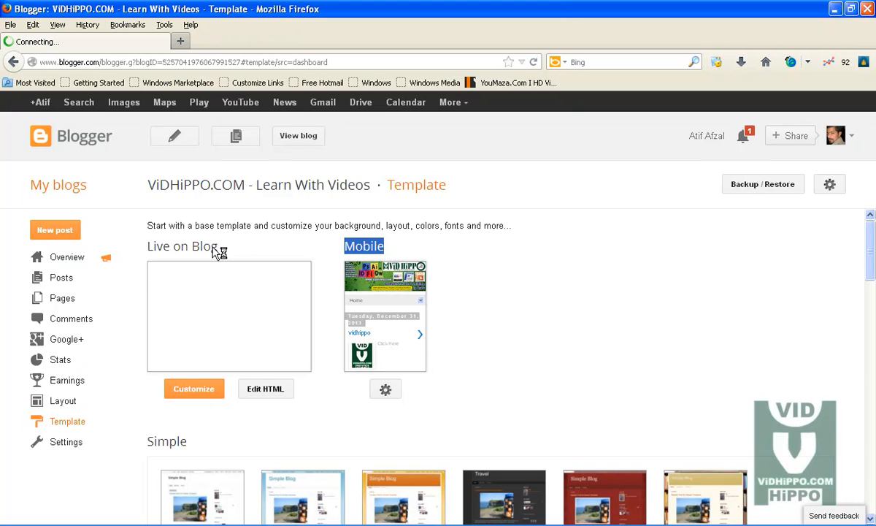
drag(148, 252, 226, 257)
click(370, 247)
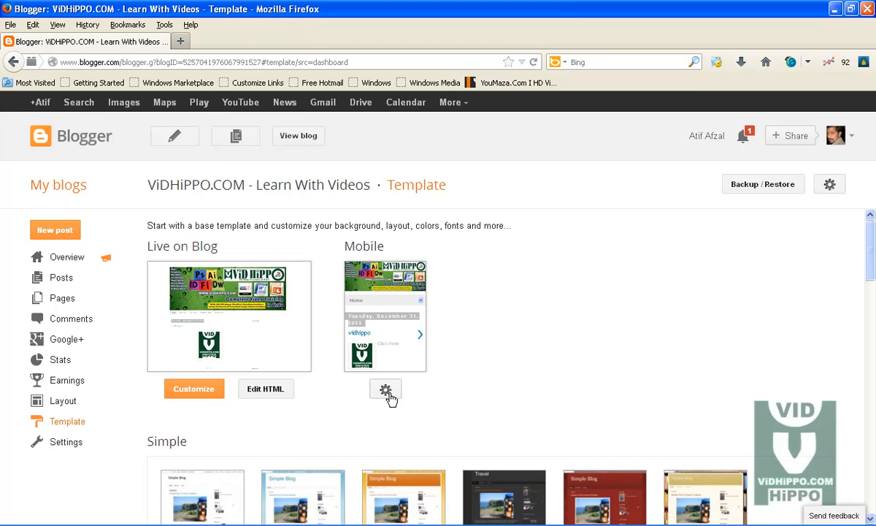
Set the blog to show the mobile template on mobile devices, using the Default mobile template, and save the setting.
click(387, 393)
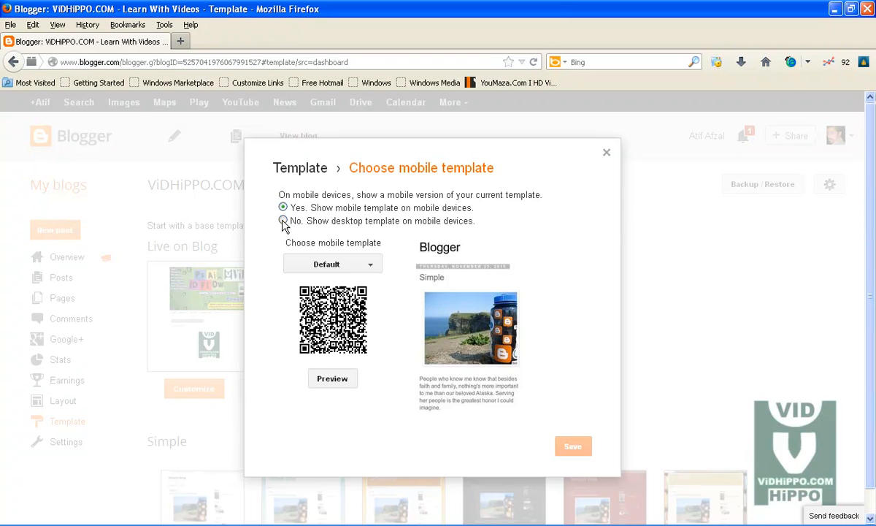
click(284, 221)
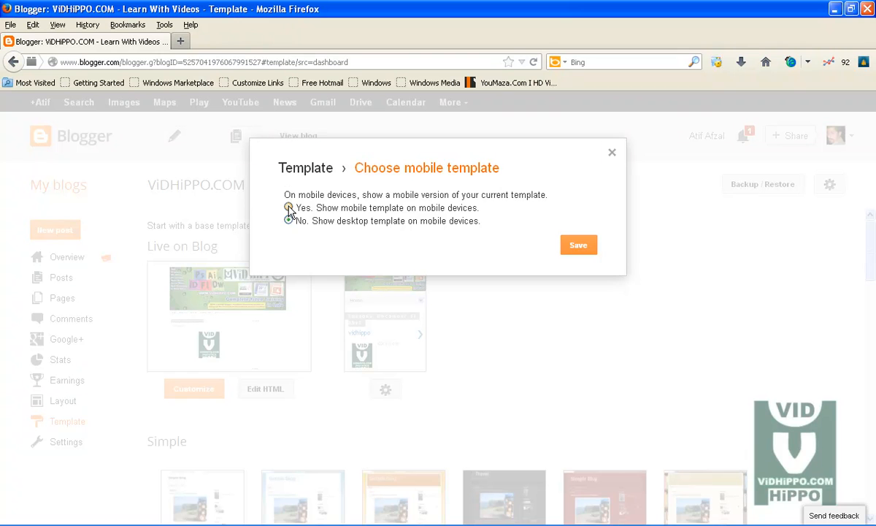
click(288, 208)
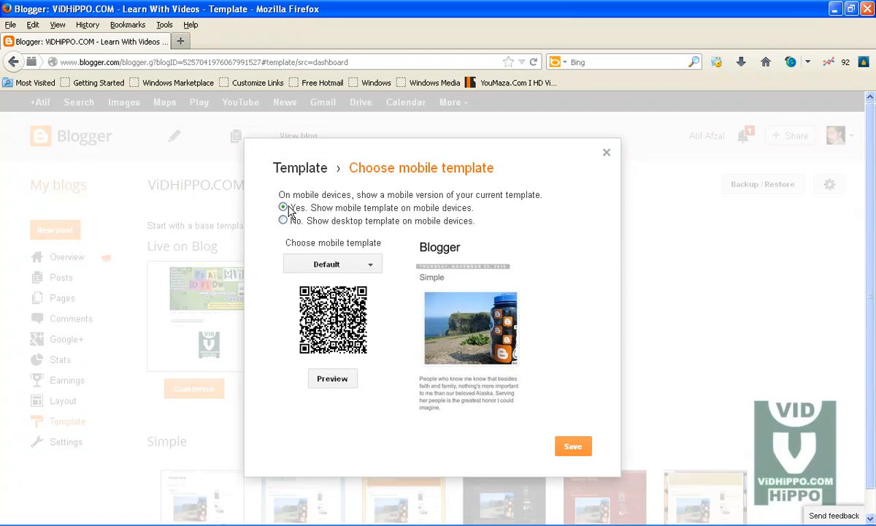
click(575, 447)
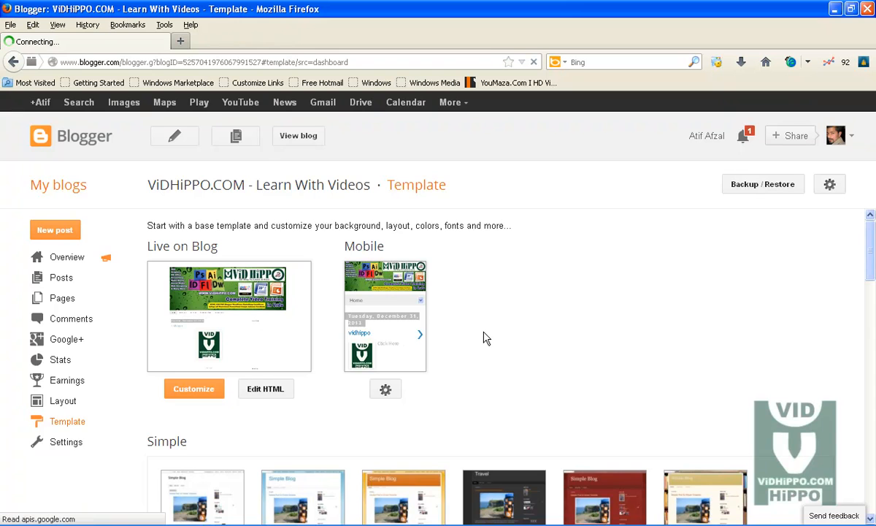
Open the live blog template for customization in the Template Designer.
scroll(485, 339, down, 1)
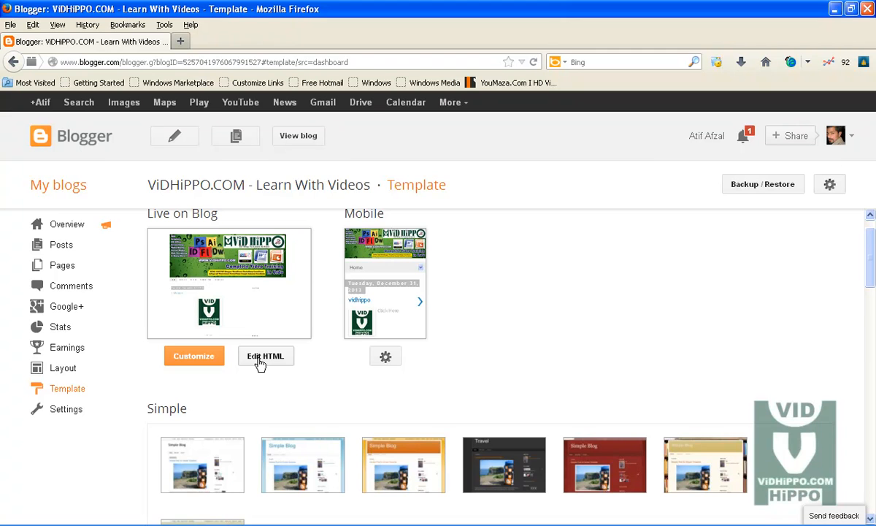
click(202, 362)
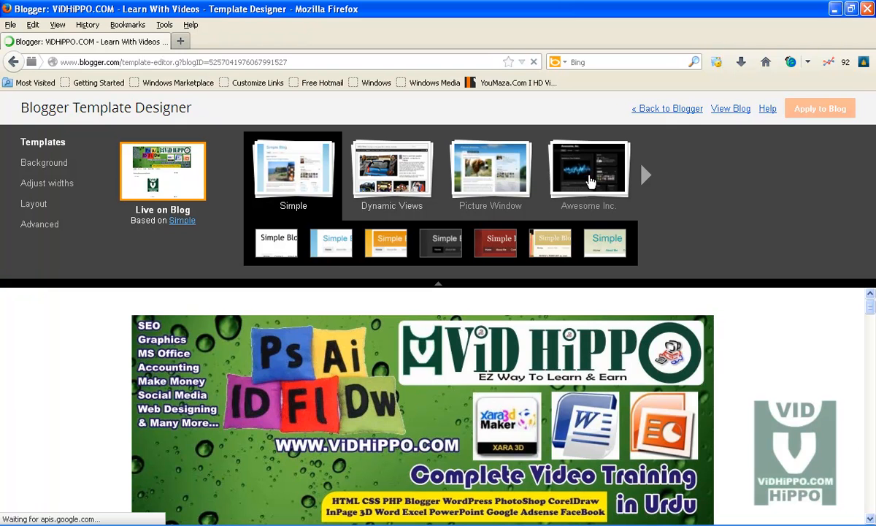
Try the Awesome Inc. template in its orange variant and check it in the blog preview.
click(583, 175)
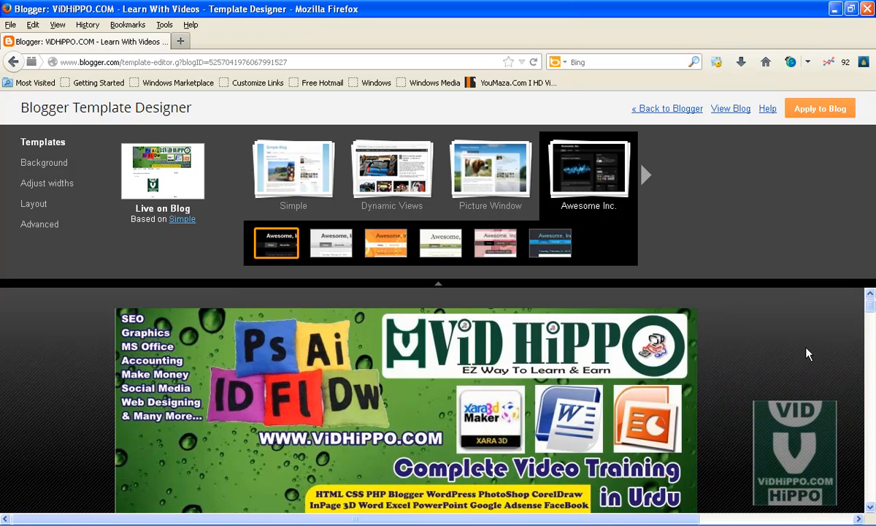
mouse_move(873, 310)
mouse_down()
mouse_move(873, 348)
mouse_move(873, 296)
mouse_up()
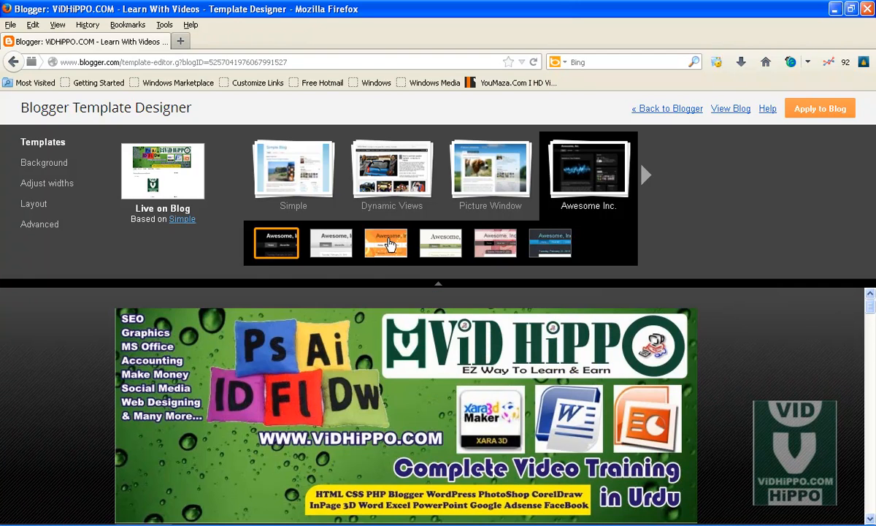
click(385, 243)
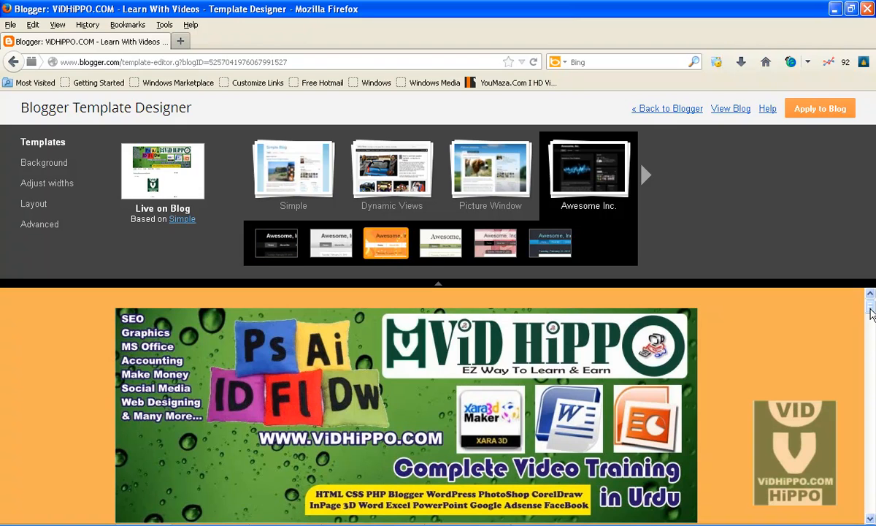
mouse_move(870, 310)
mouse_down()
mouse_move(871, 358)
mouse_move(869, 305)
mouse_up()
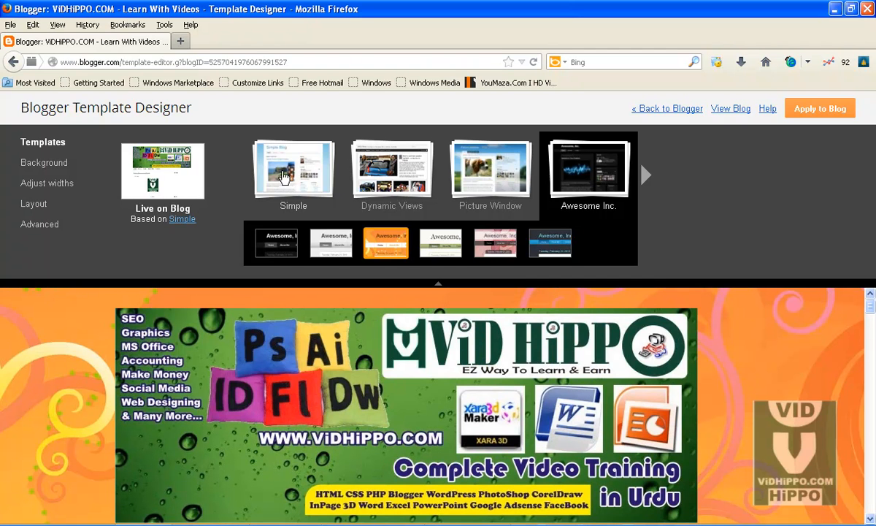
Select the Simple template in its white variant and look through the remaining template families.
click(290, 175)
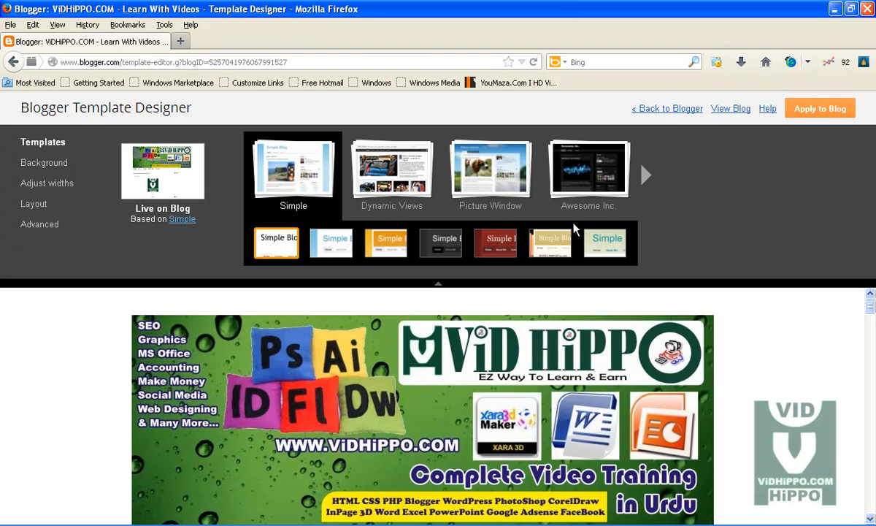
click(646, 173)
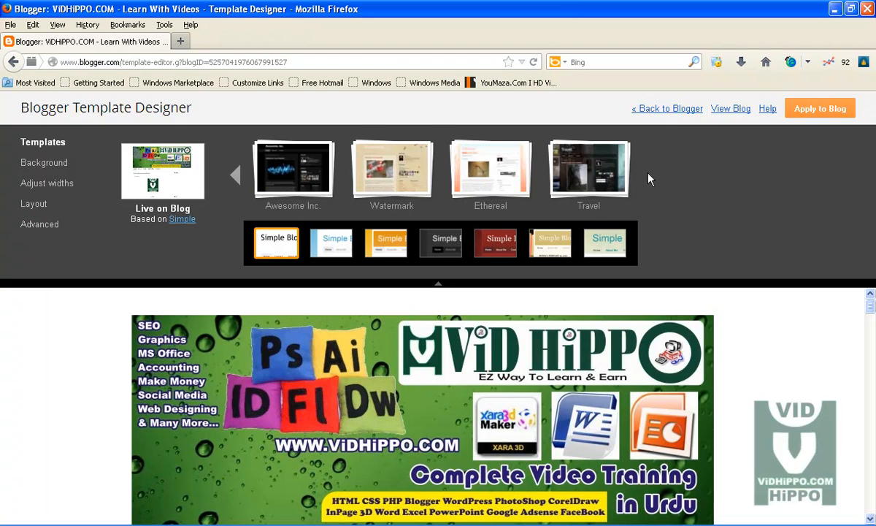
click(235, 176)
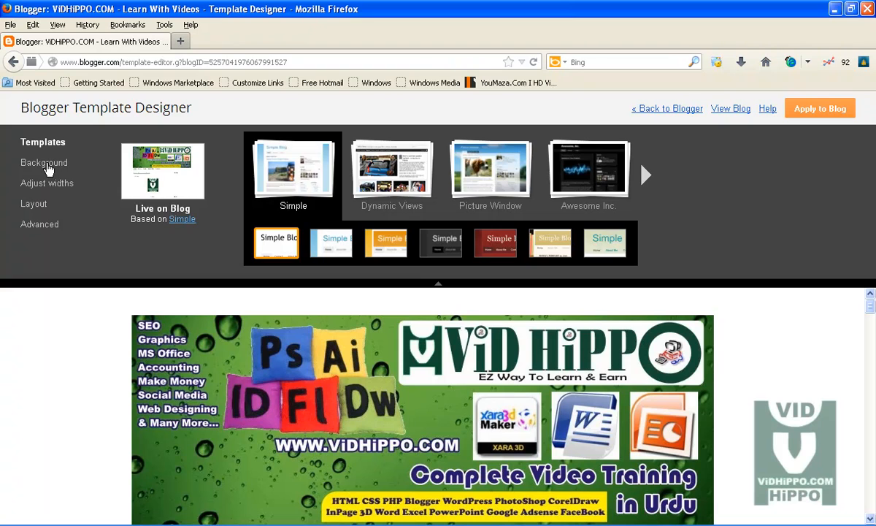
Try the light GelatoPlus pattern with blue drawings from the Patterns category as the blog's background image.
click(46, 163)
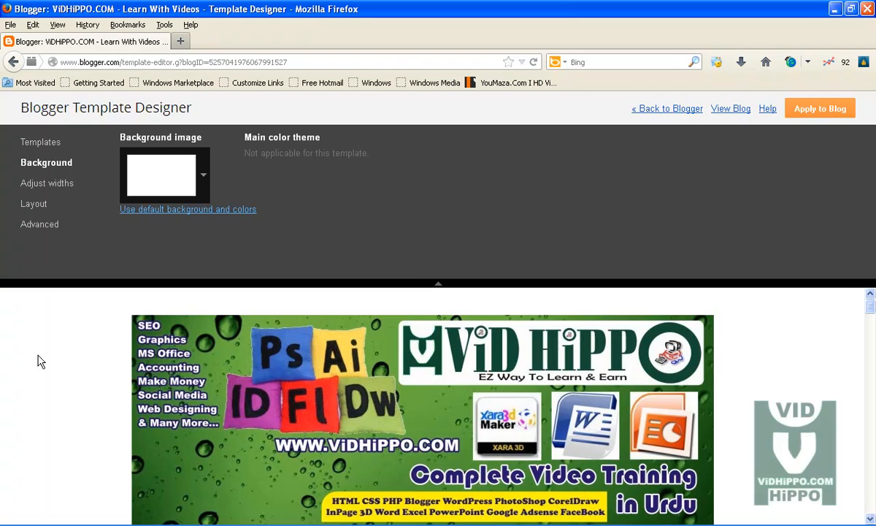
scroll(43, 390, down, 3)
scroll(43, 389, up, 3)
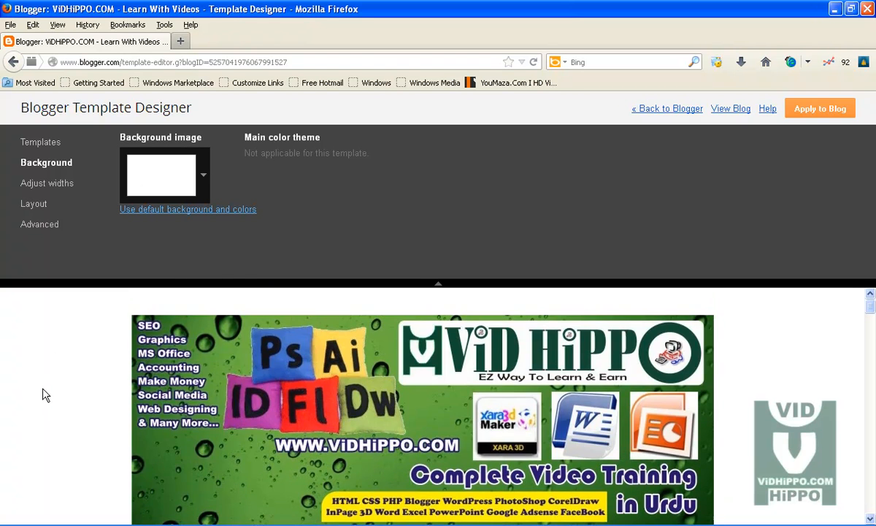
click(204, 177)
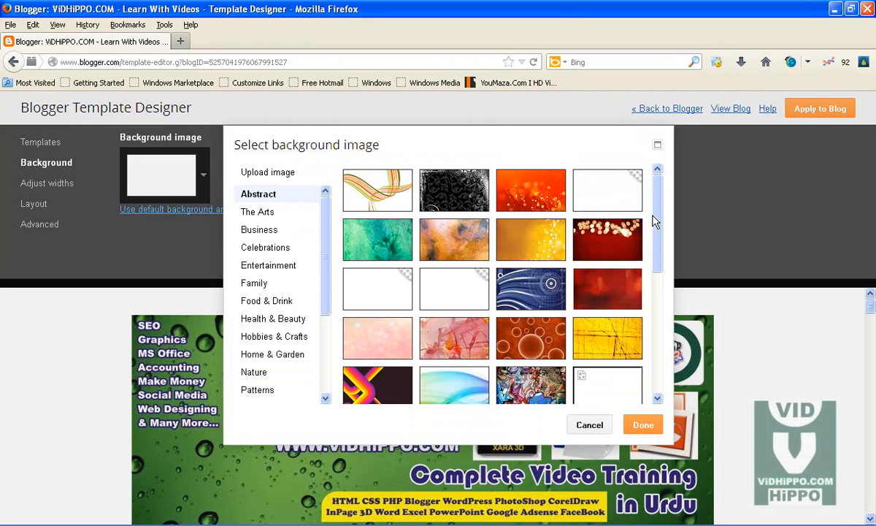
drag(659, 196, 660, 305)
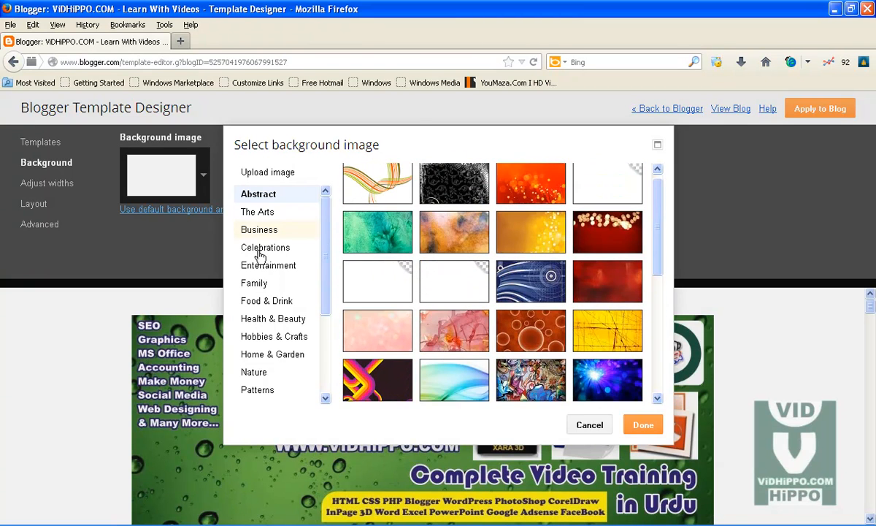
drag(325, 270, 324, 328)
click(259, 293)
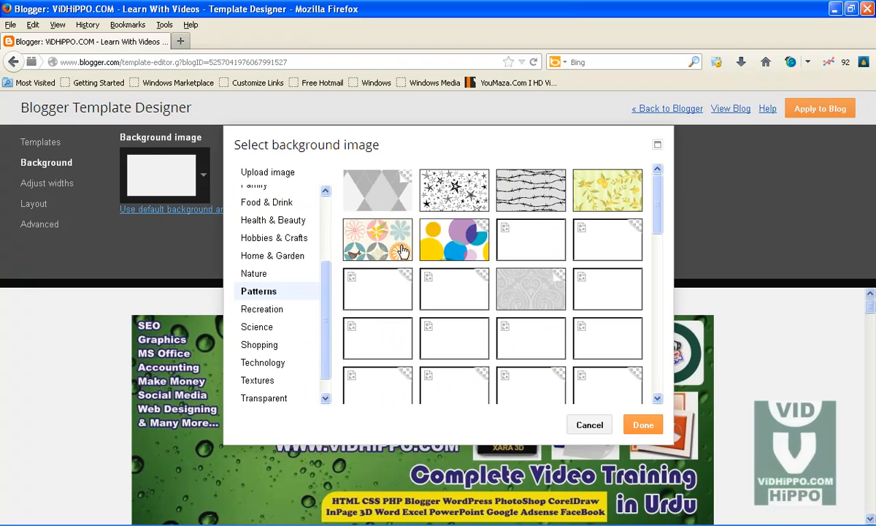
mouse_move(655, 211)
mouse_down()
mouse_move(657, 291)
mouse_move(655, 214)
mouse_up()
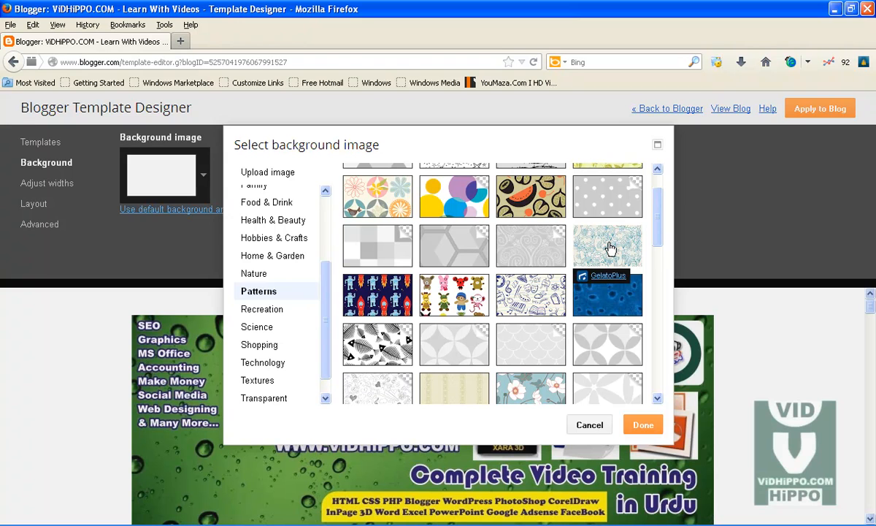
click(612, 250)
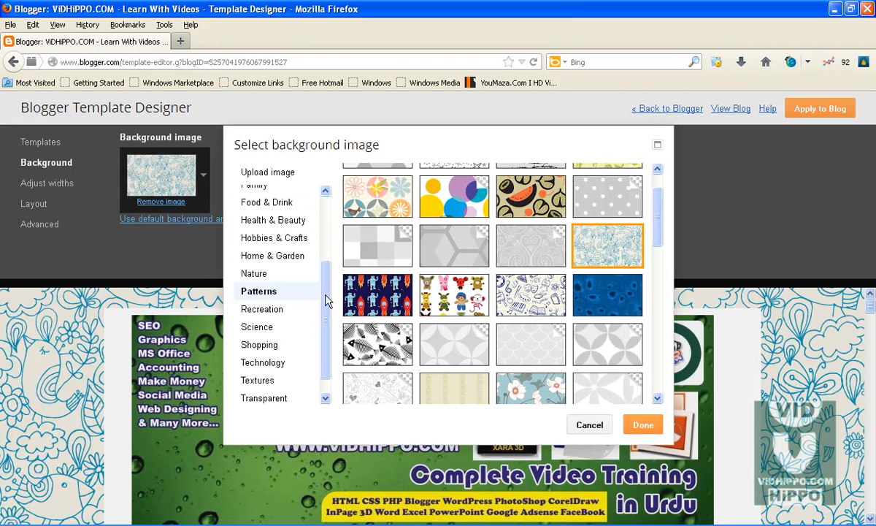
Try the red abstract background with glowing light circles, and restore the template's default background and colors.
drag(327, 293, 326, 231)
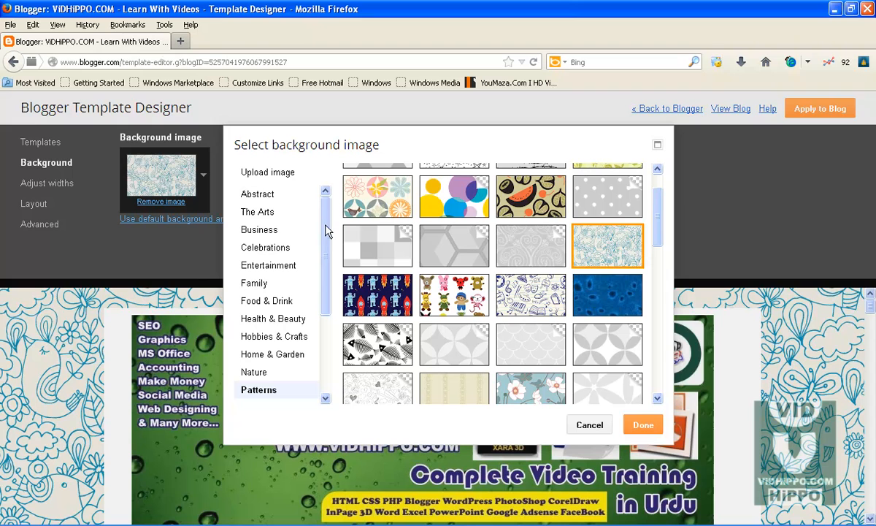
click(263, 196)
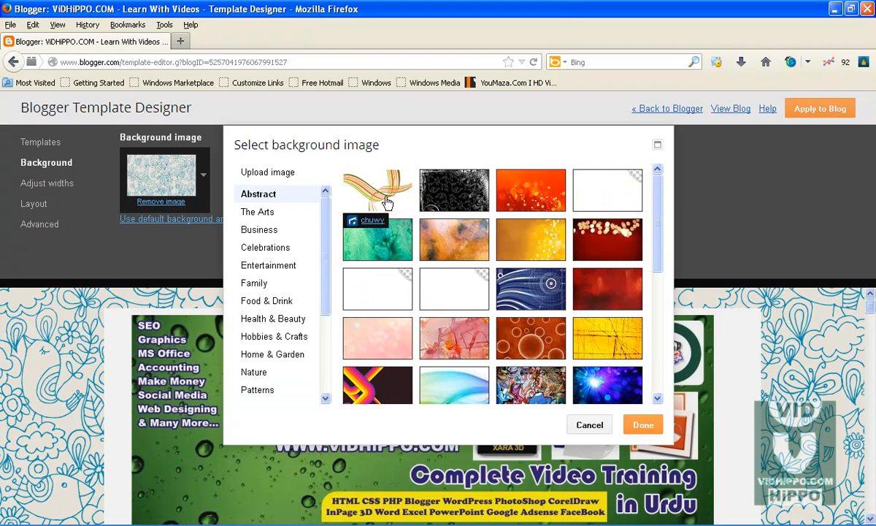
click(611, 251)
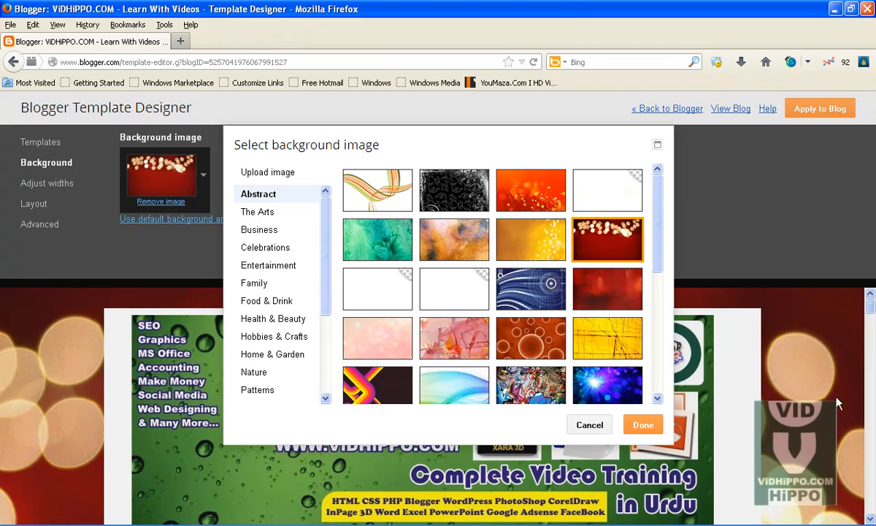
click(643, 424)
mouse_move(870, 314)
mouse_down()
mouse_move(871, 424)
mouse_move(871, 295)
mouse_up()
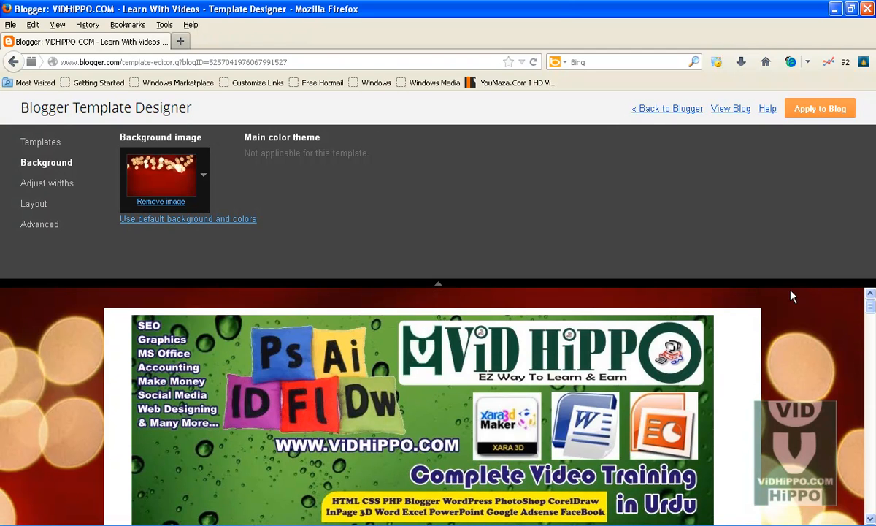
click(223, 219)
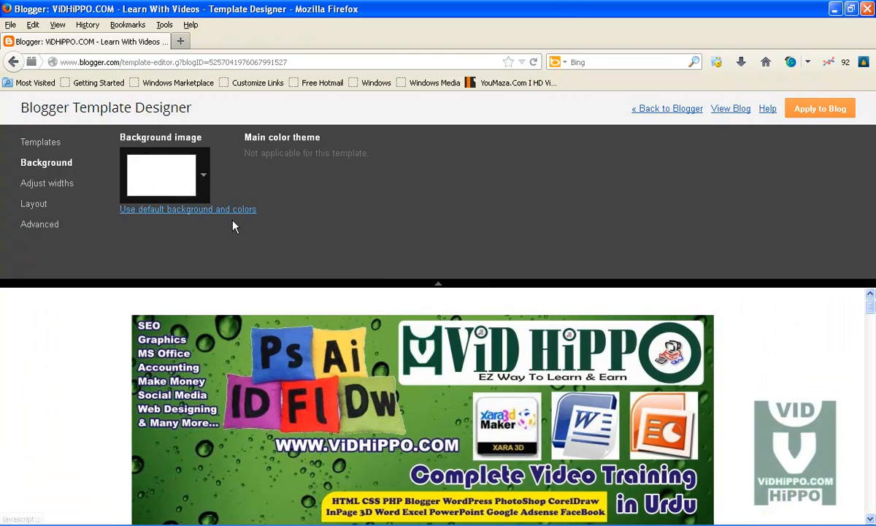
mouse_move(871, 311)
mouse_down()
mouse_move(870, 344)
mouse_move(869, 305)
mouse_up()
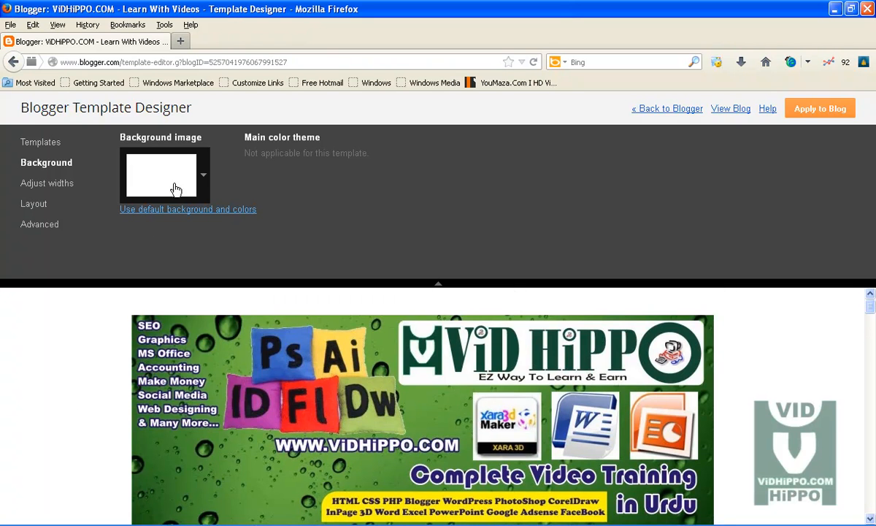
Check the upload requirements for a custom background image and leave the image selection without choosing a file.
click(205, 180)
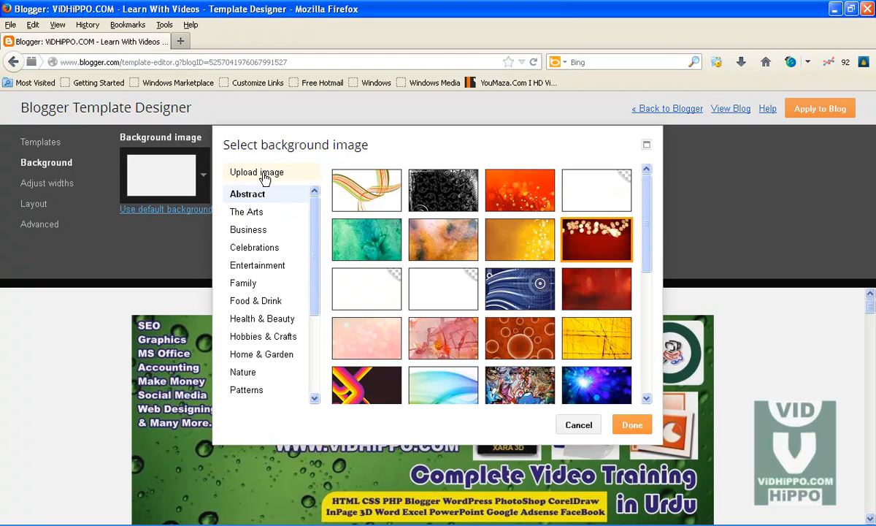
click(263, 175)
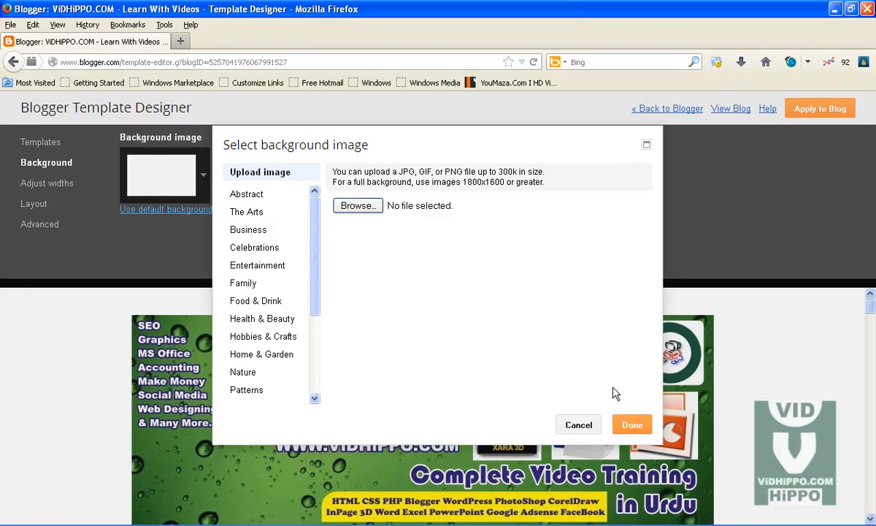
click(588, 427)
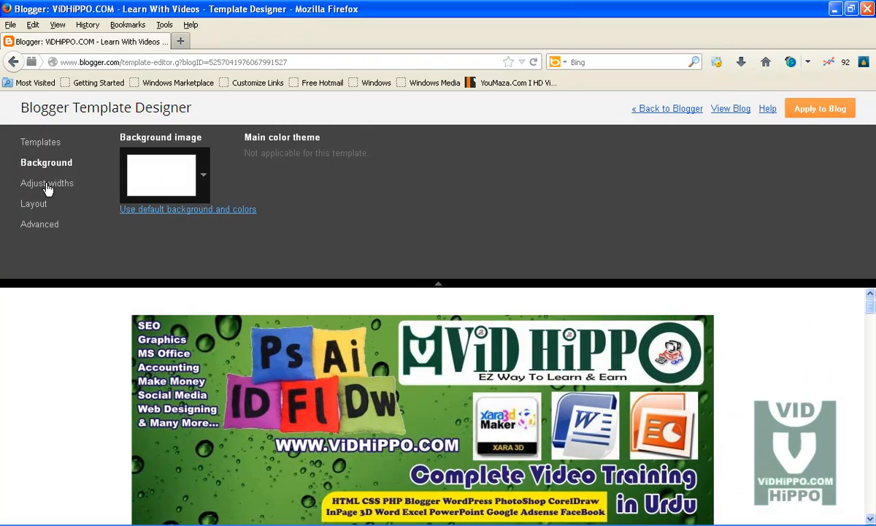
Bring up the blog's width settings and look over the header, posts and sidebar in the preview.
click(47, 185)
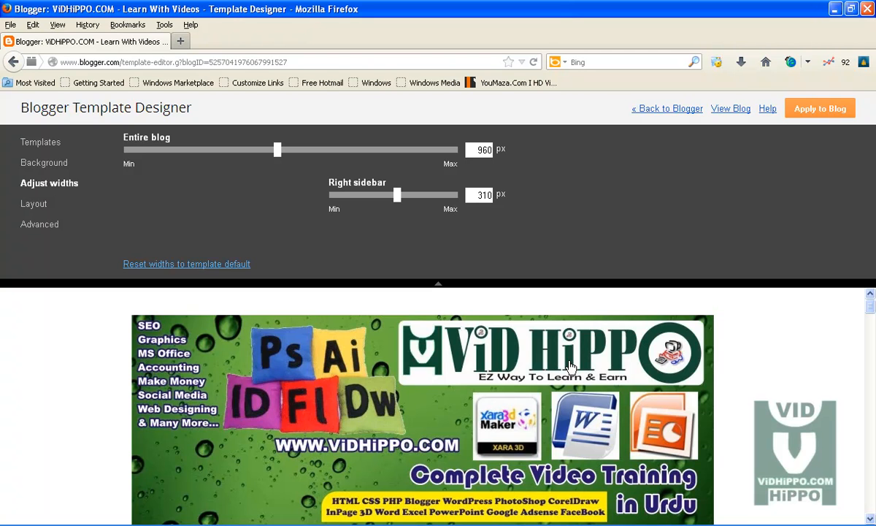
scroll(817, 307, down, 5)
drag(867, 323, 866, 304)
scroll(650, 423, down, 7)
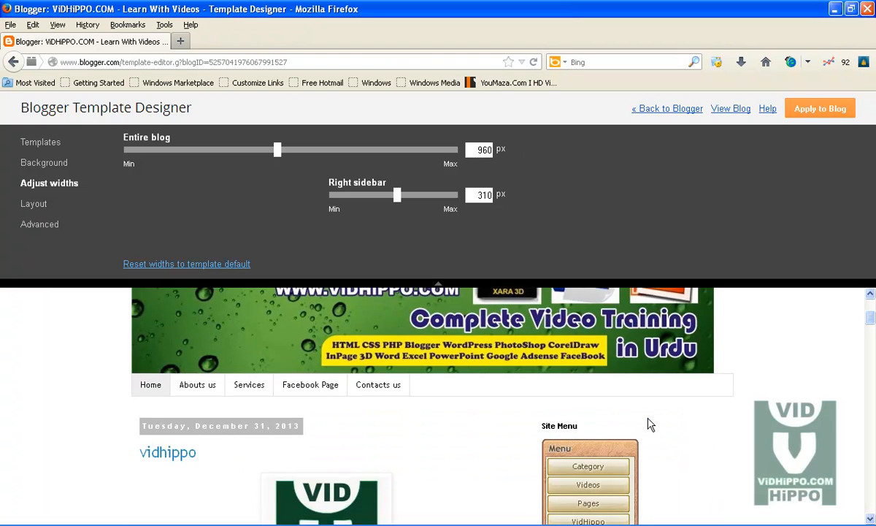
scroll(540, 391, up, 3)
Switch the template to Awesome Inc. in its black variant, discarding the changes made to the current design.
click(42, 143)
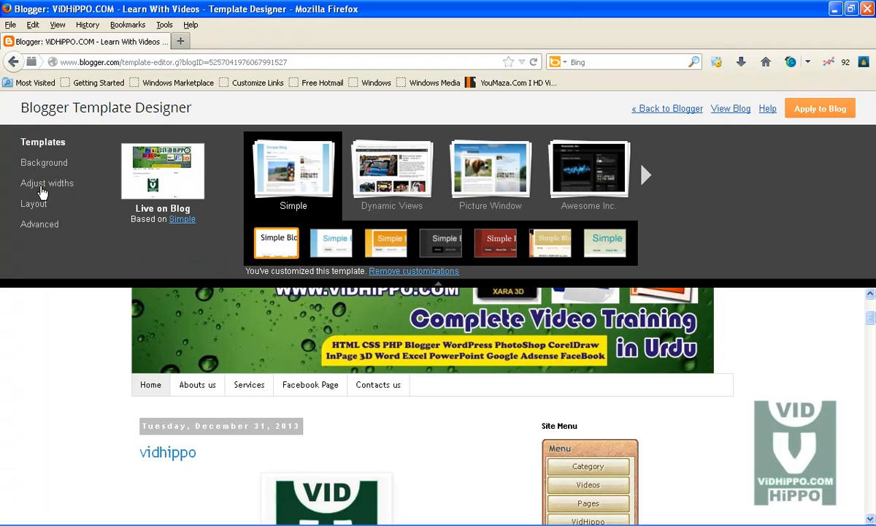
click(588, 181)
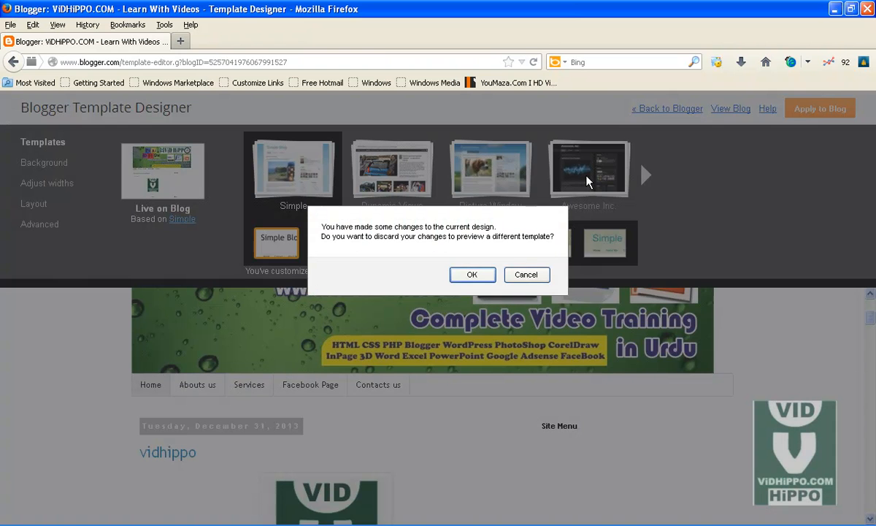
click(473, 275)
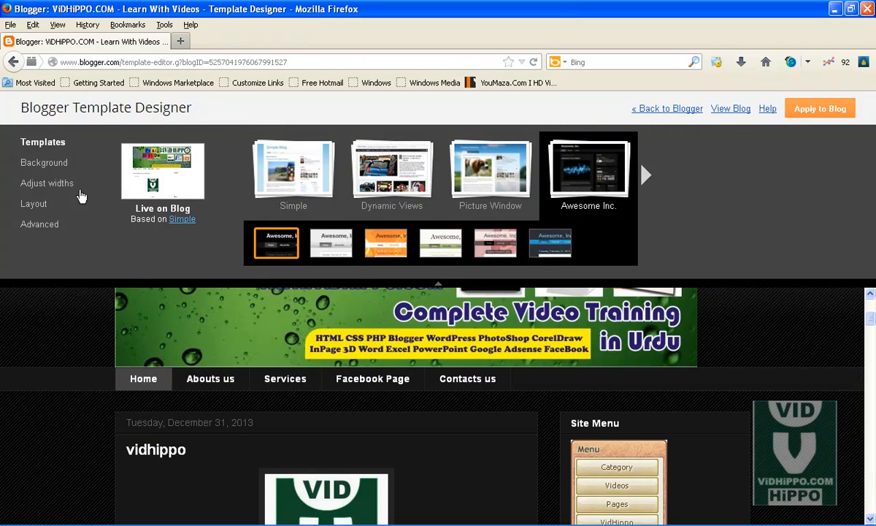
Try widths of 1010 px and 1160 px for the entire blog, and return it to 960 px.
click(45, 186)
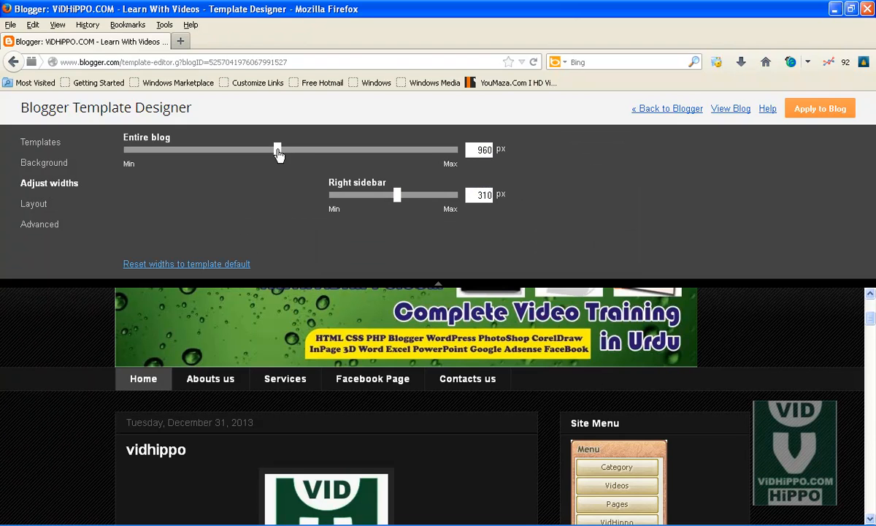
drag(293, 154, 295, 151)
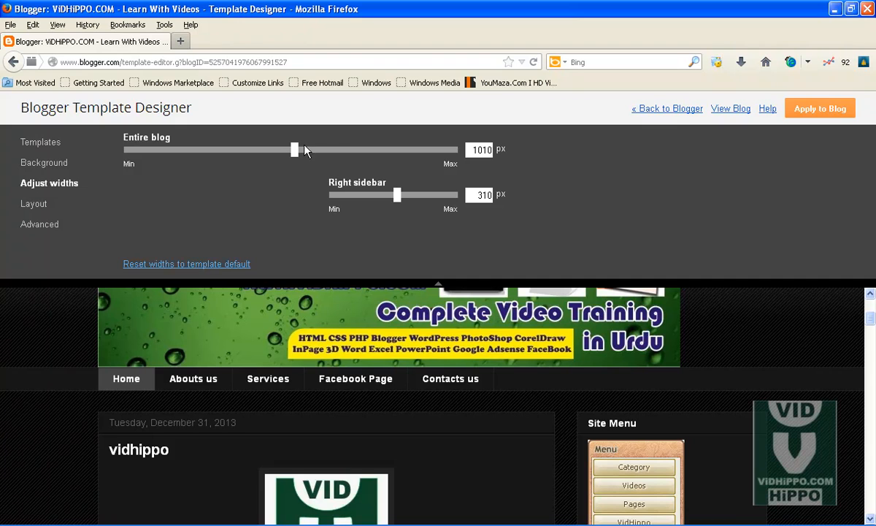
click(342, 150)
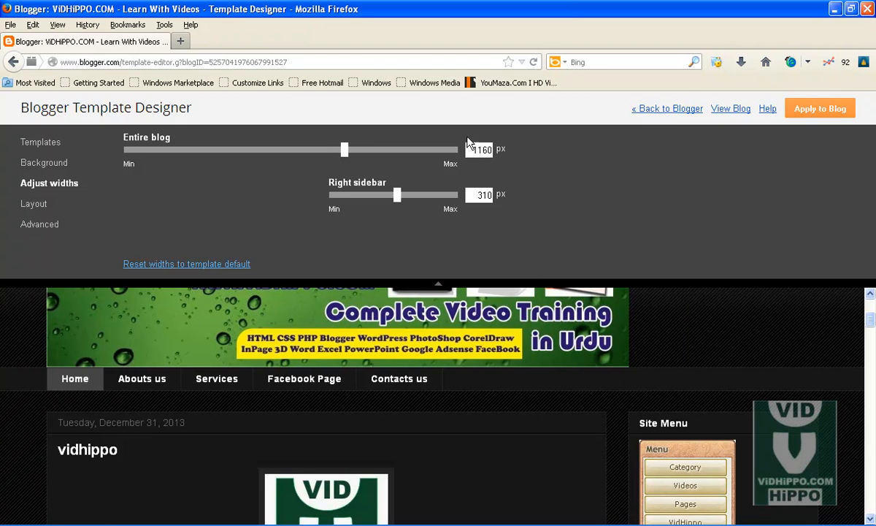
drag(473, 150, 501, 149)
text(9)
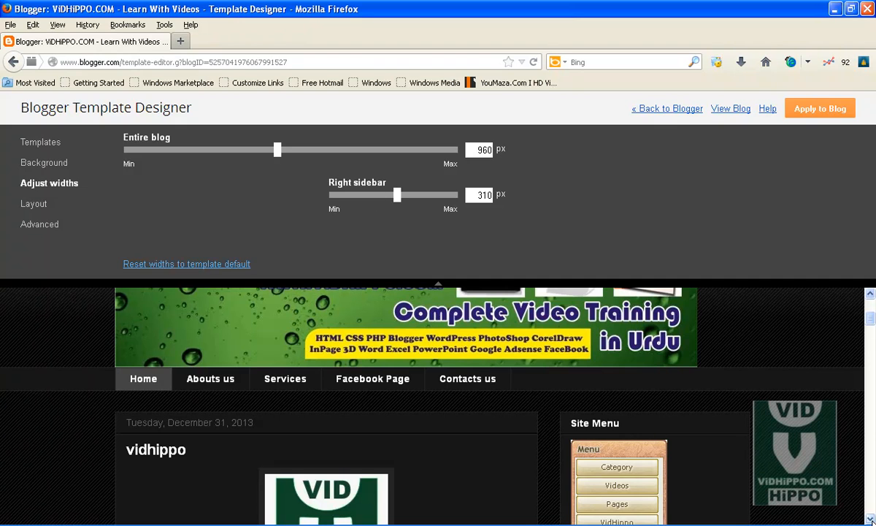
Try right sidebar widths of 250 px and 255 px against the chat box, and reset the widths to the template default.
scroll(624, 405, down, 1)
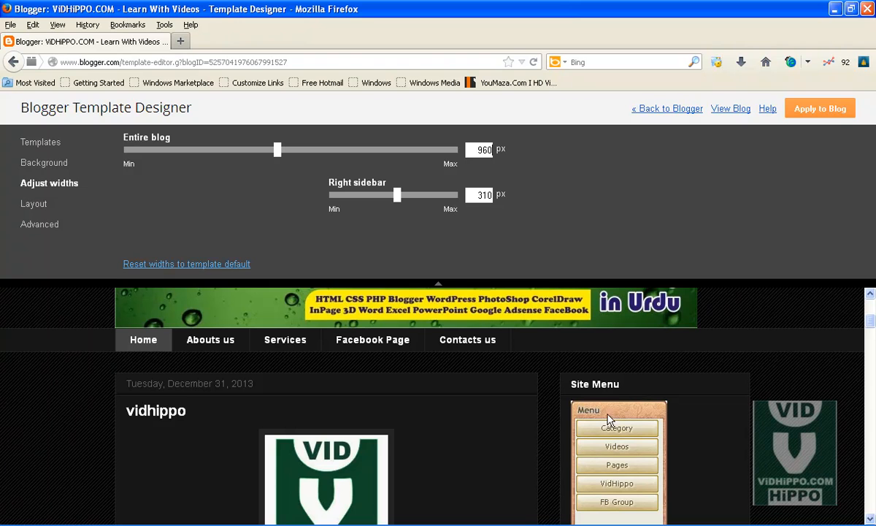
click(869, 517)
click(869, 517)
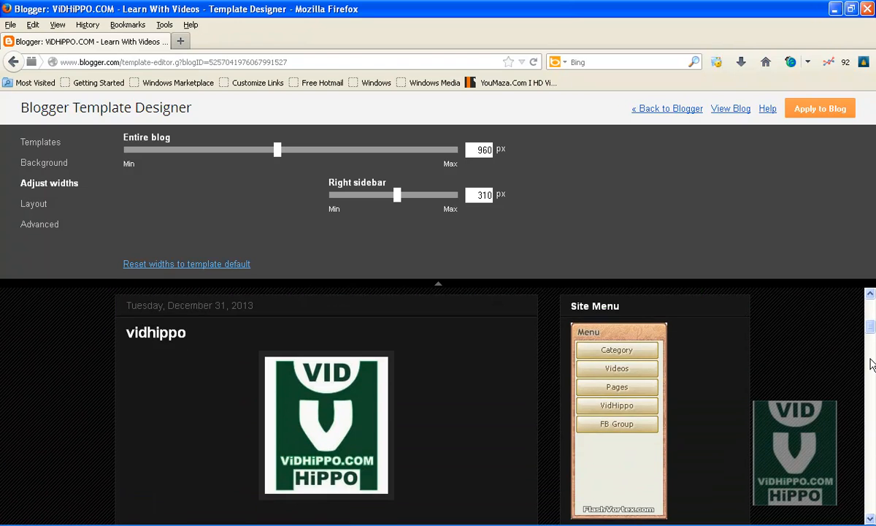
scroll(869, 331, down, 5)
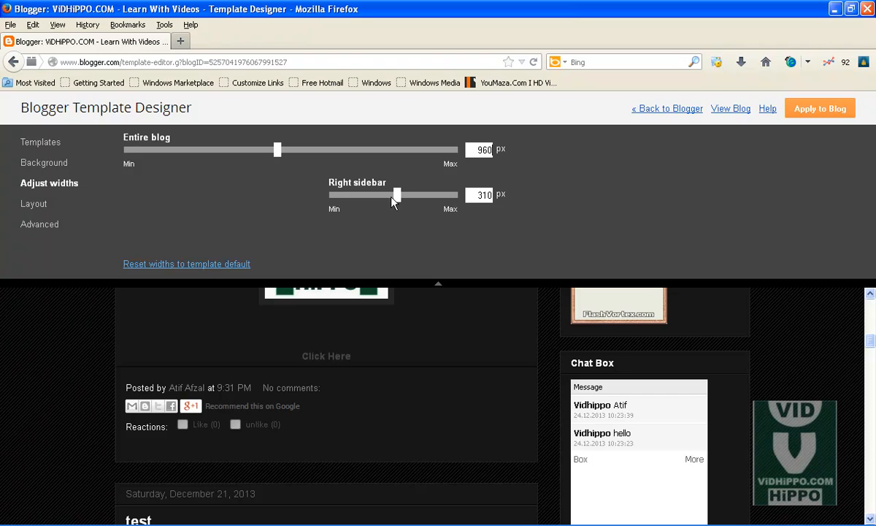
drag(396, 203, 379, 202)
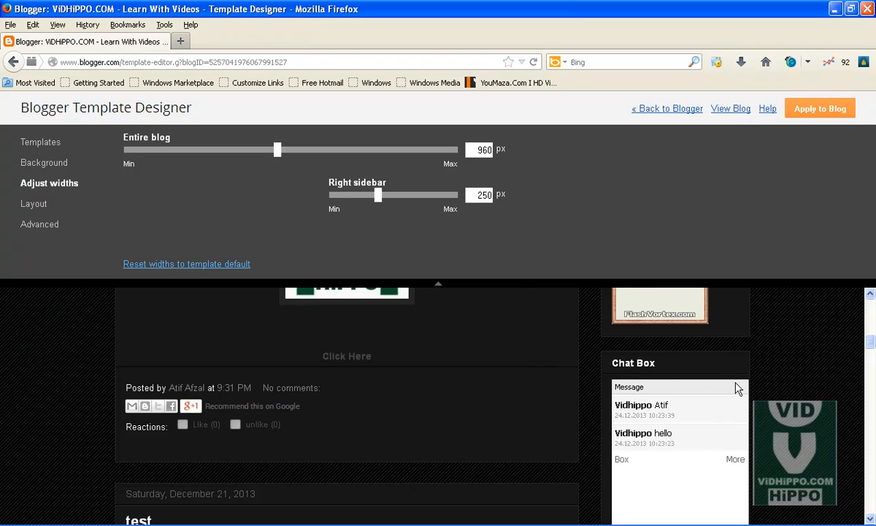
drag(488, 195, 502, 196)
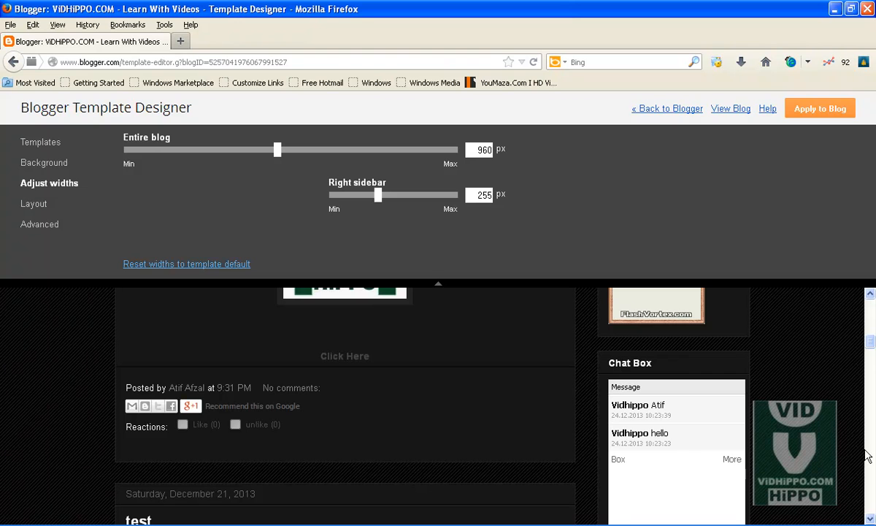
scroll(871, 358, down, 4)
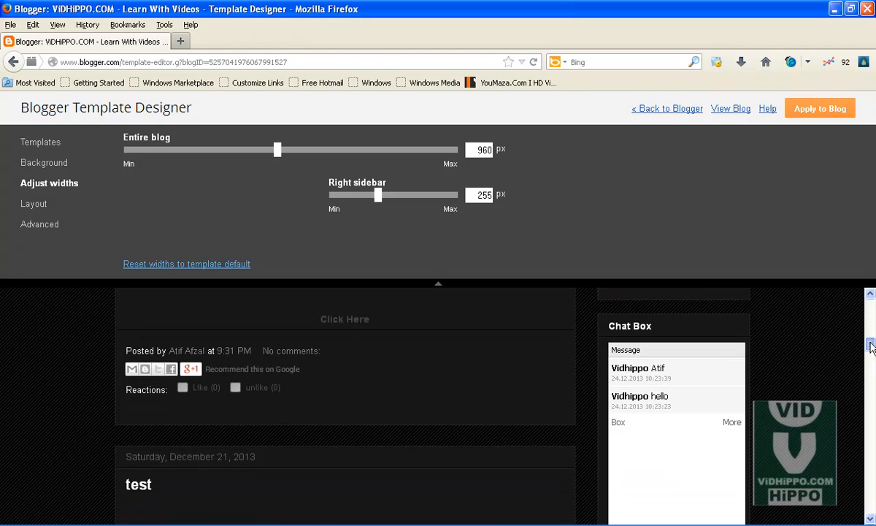
mouse_move(871, 356)
mouse_down()
mouse_move(870, 334)
mouse_move(868, 404)
mouse_move(869, 343)
mouse_up()
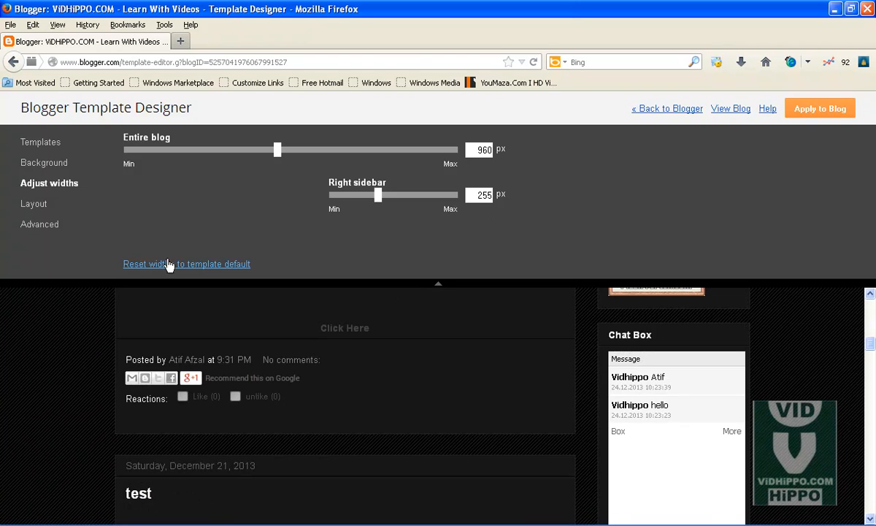
click(194, 266)
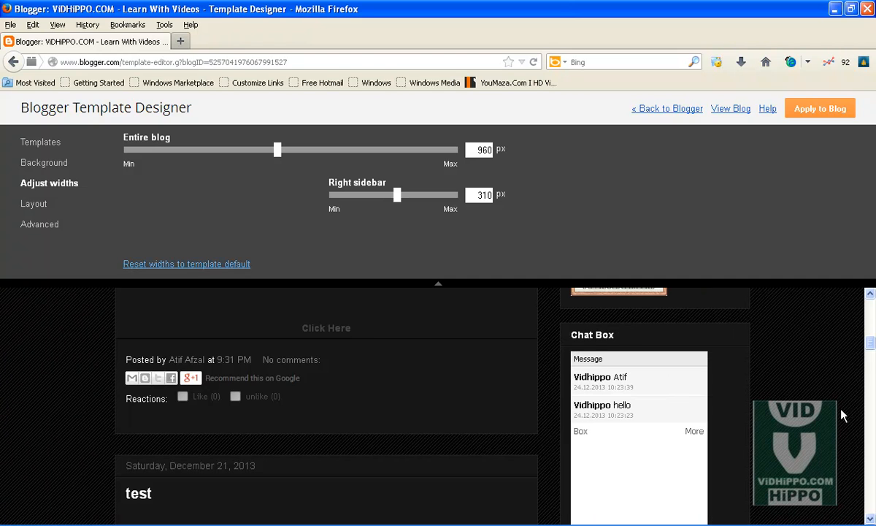
drag(873, 349, 873, 314)
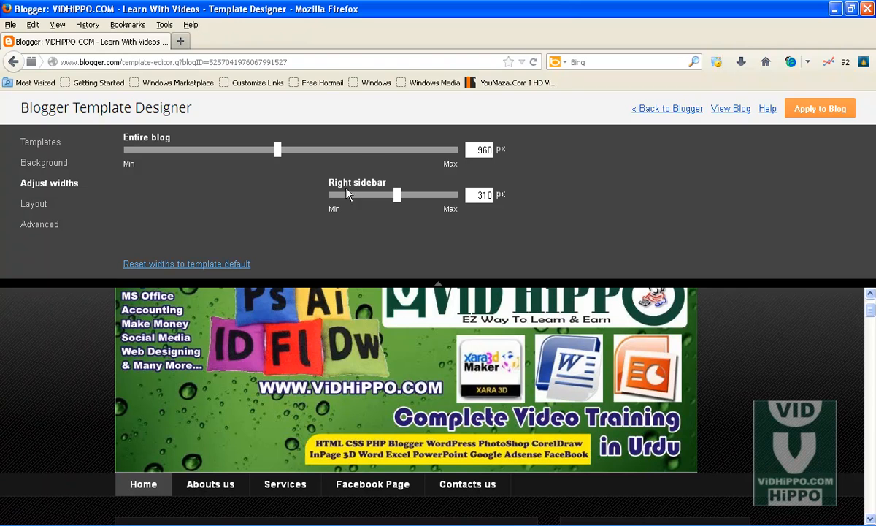
scroll(690, 439, down, 3)
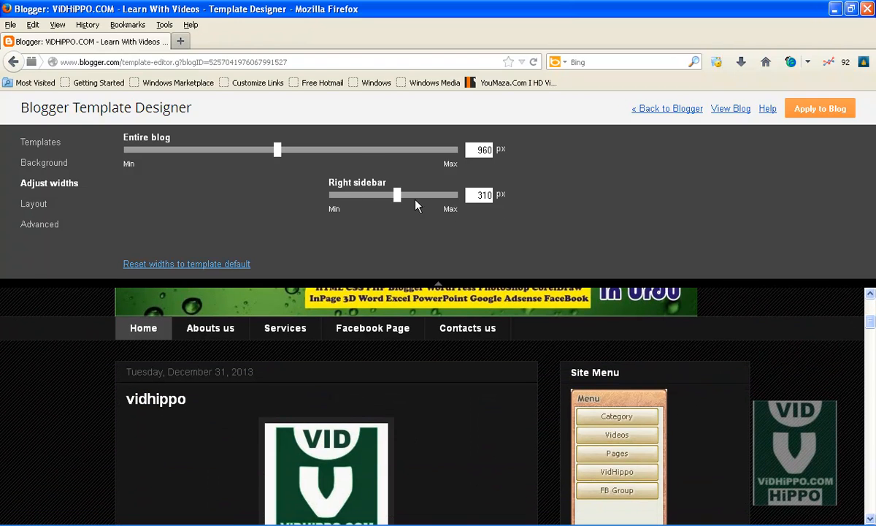
Bring up the body and footer layout options and examine how the header, pages, posts and sidebar gadgets are arranged.
click(30, 210)
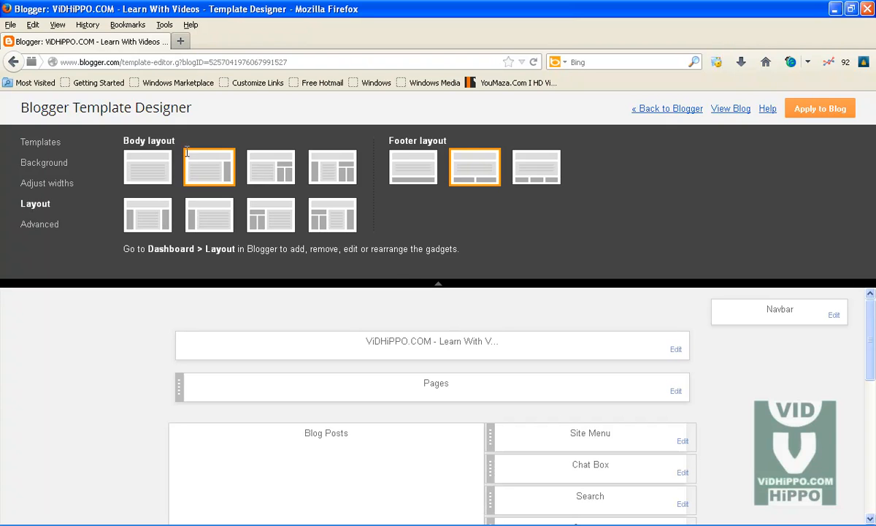
mouse_move(867, 343)
mouse_down()
mouse_move(871, 391)
mouse_move(871, 353)
mouse_up()
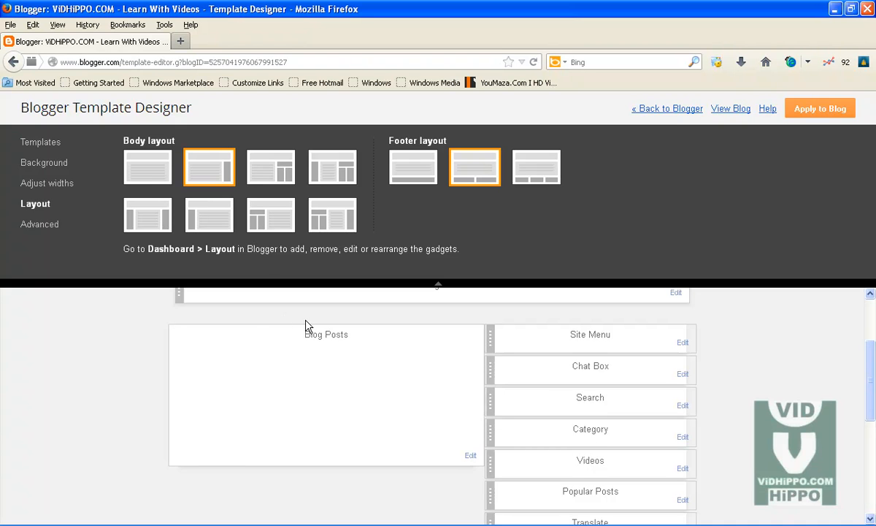
scroll(406, 374, up, 2)
scroll(400, 367, up, 1)
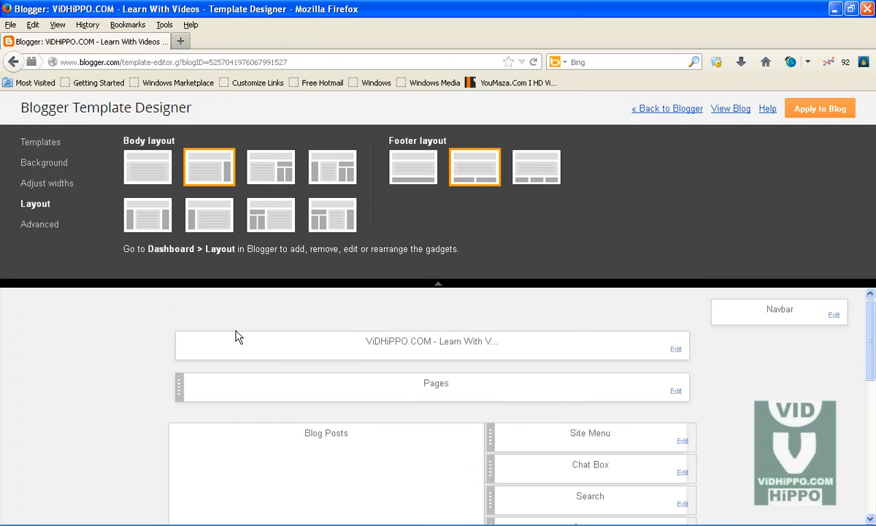
scroll(606, 322, down, 2)
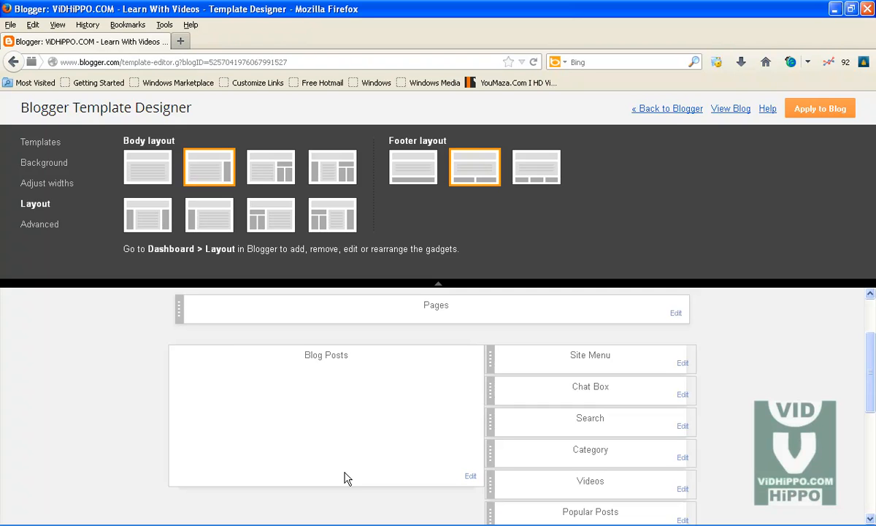
Try the body layout with a sidebar on each side of the posts, and the one with a single left sidebar.
click(149, 218)
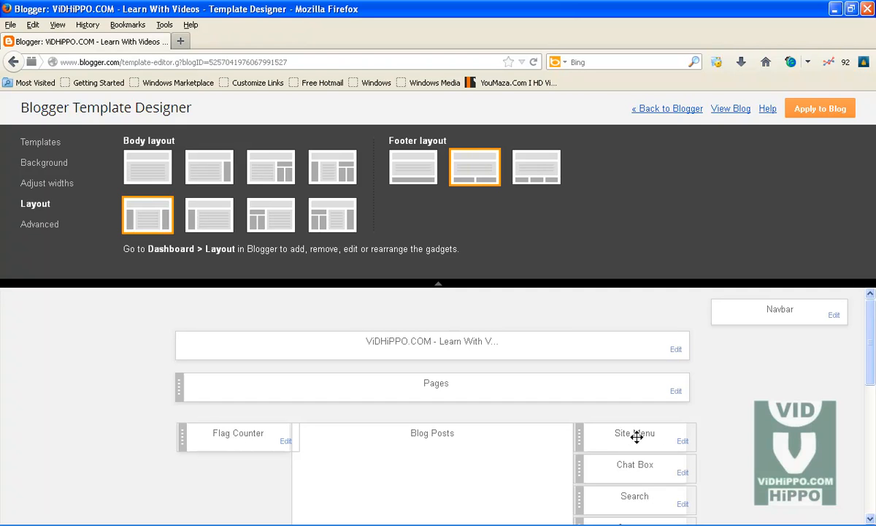
drag(871, 352, 871, 406)
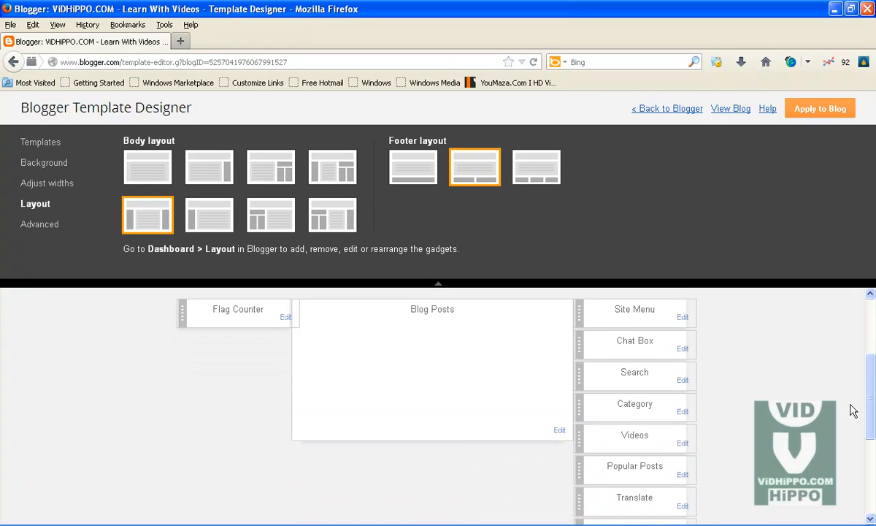
click(213, 221)
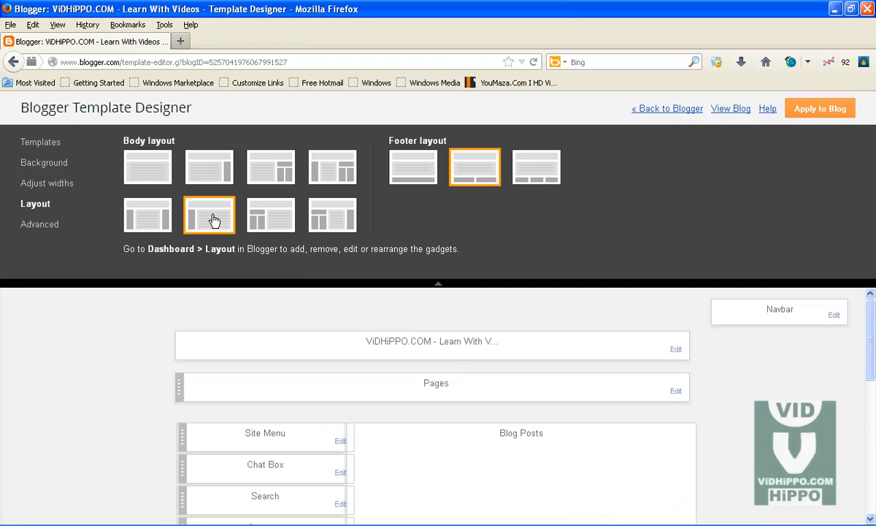
scroll(317, 366, down, 4)
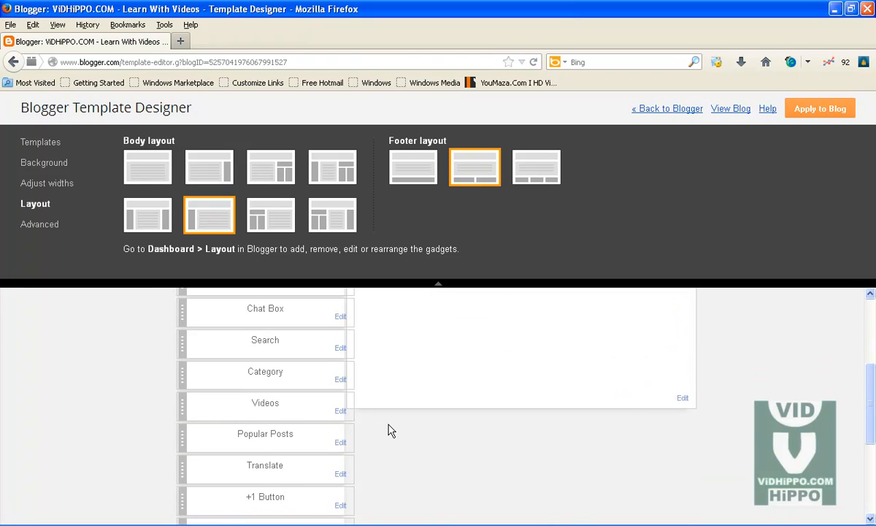
scroll(388, 428, up, 3)
scroll(388, 429, up, 1)
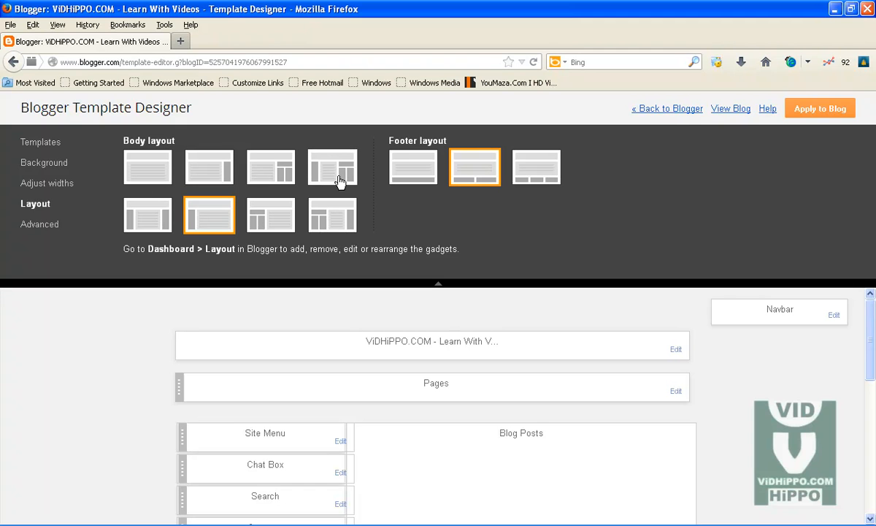
Set the body layout back to a single right sidebar and check the gadget arrangement down to the attribution.
click(215, 179)
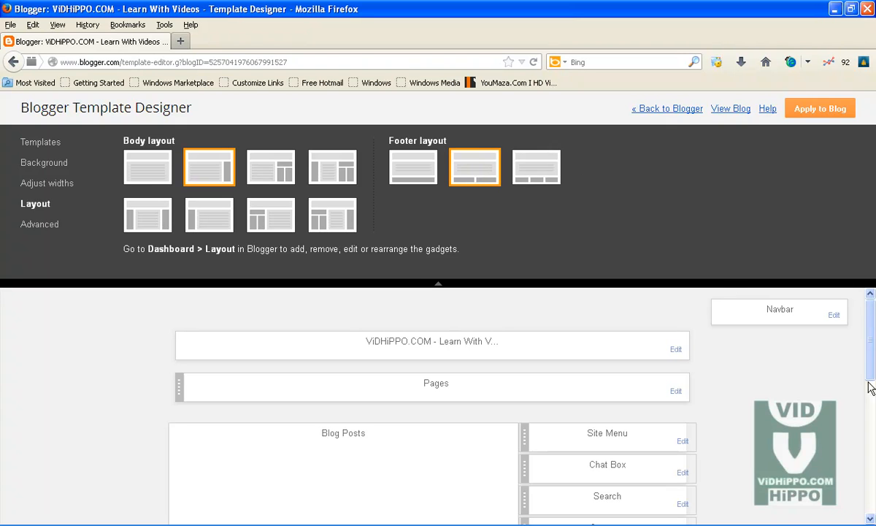
drag(871, 361, 872, 515)
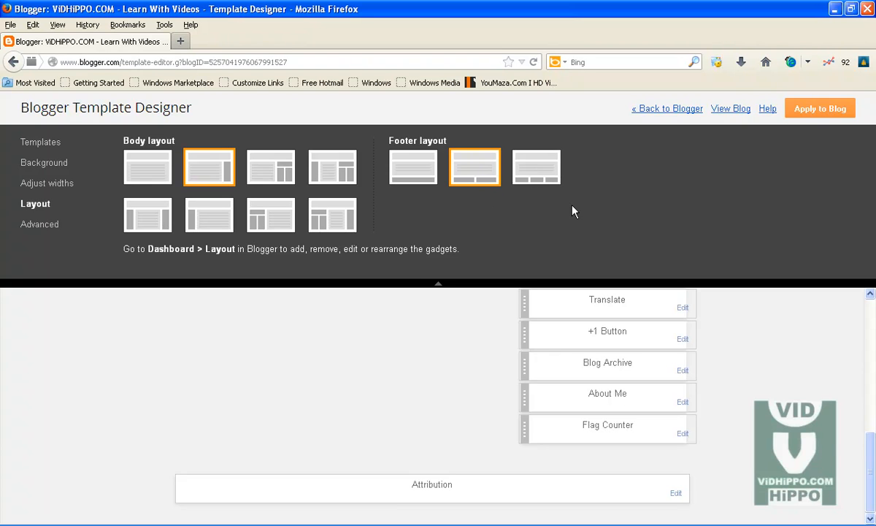
drag(870, 475, 870, 337)
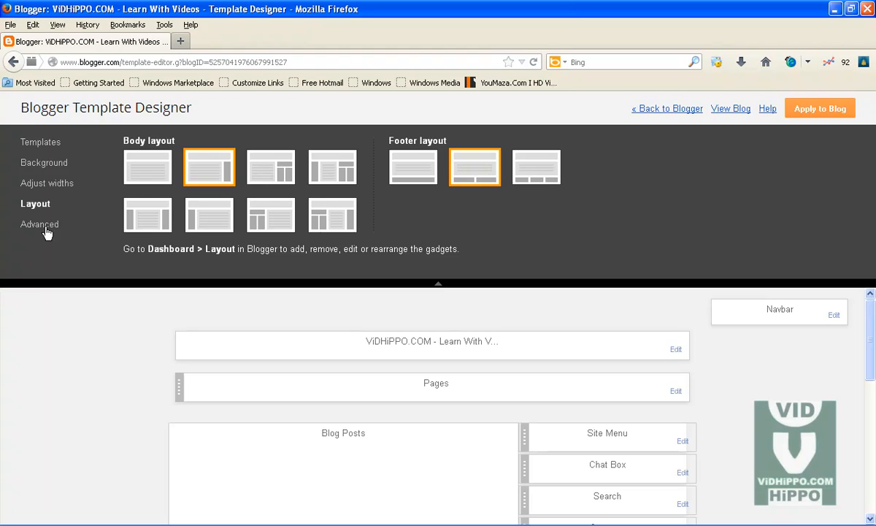
In the advanced page settings, try Impact as the page font and set it back to Arial.
click(44, 224)
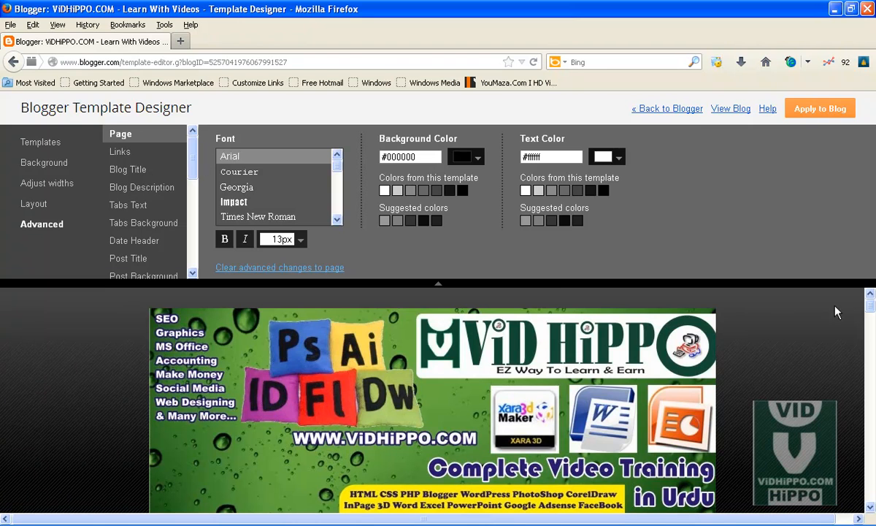
drag(871, 306, 871, 331)
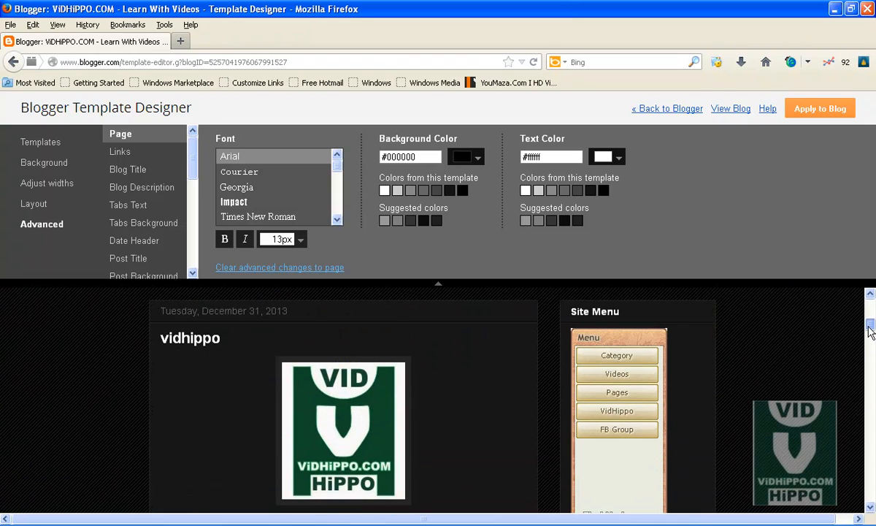
click(242, 202)
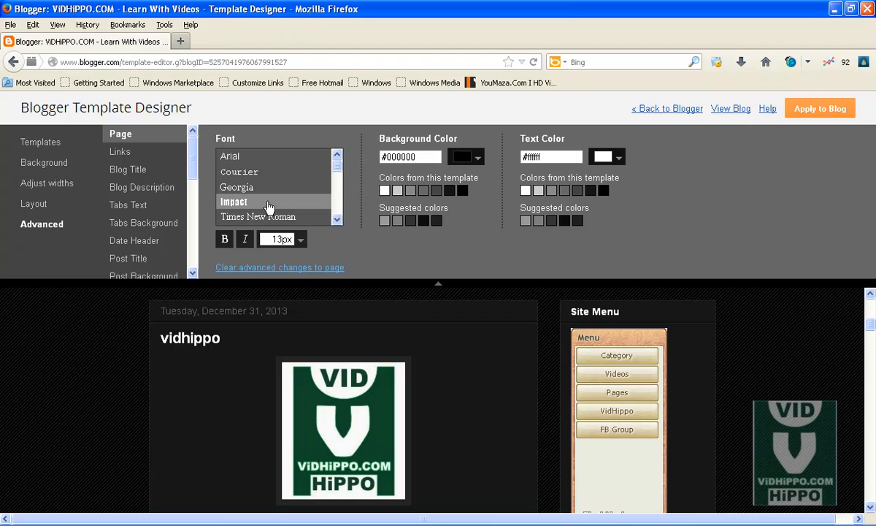
mouse_move(338, 162)
mouse_down()
mouse_move(339, 173)
mouse_move(338, 157)
mouse_up()
click(245, 159)
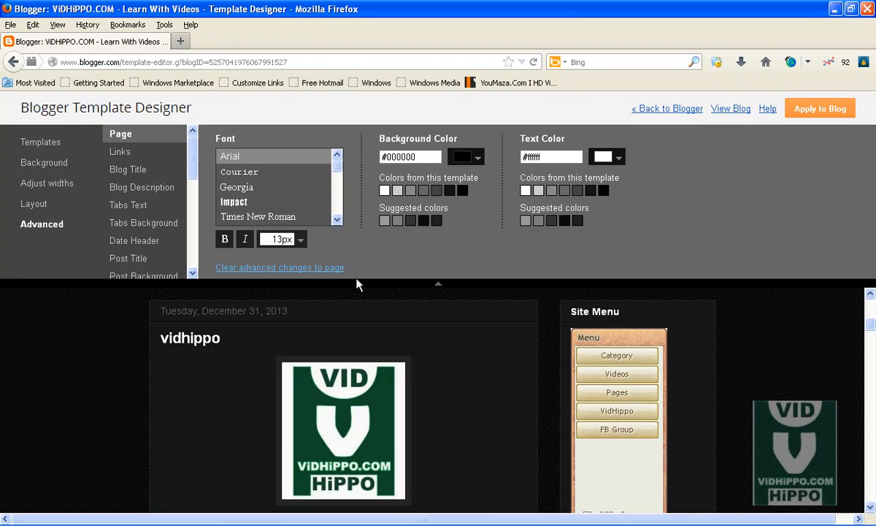
Try #c52222, #b4c521, transparent and #666666 as the page background color, and set it back to #000000.
click(478, 161)
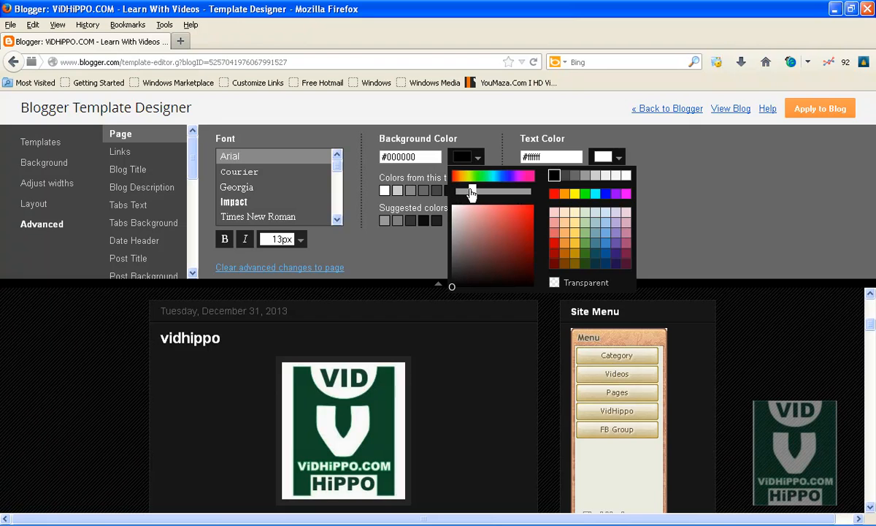
click(520, 224)
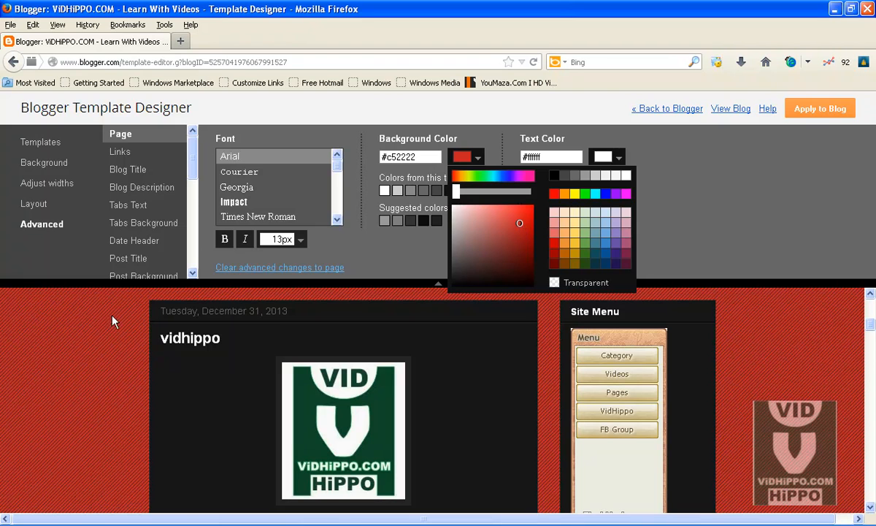
drag(457, 191, 469, 191)
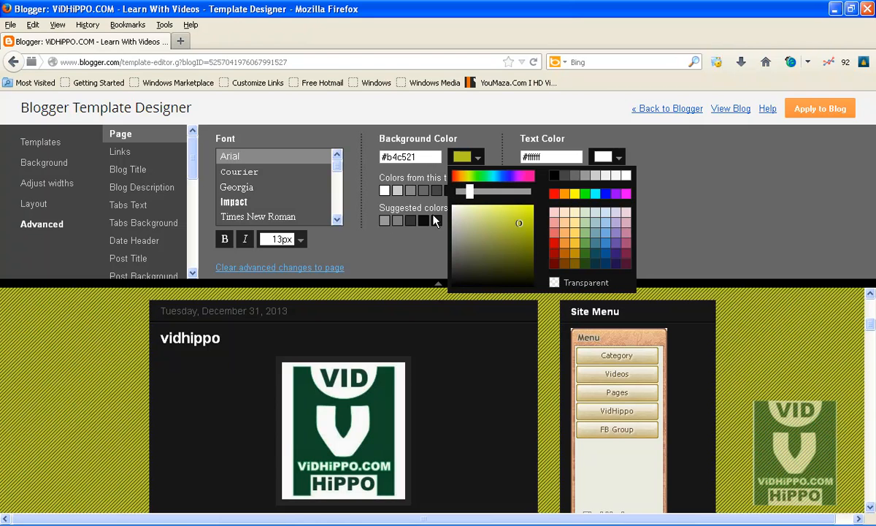
click(554, 284)
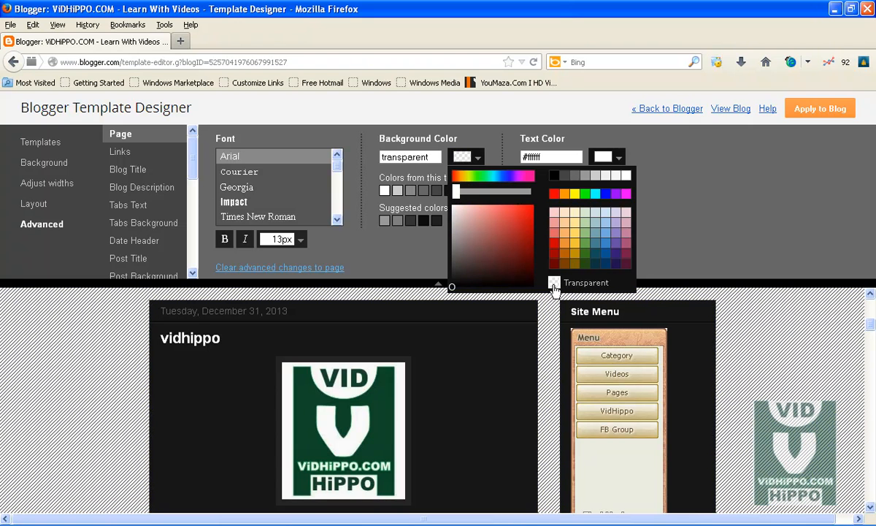
click(554, 176)
click(717, 189)
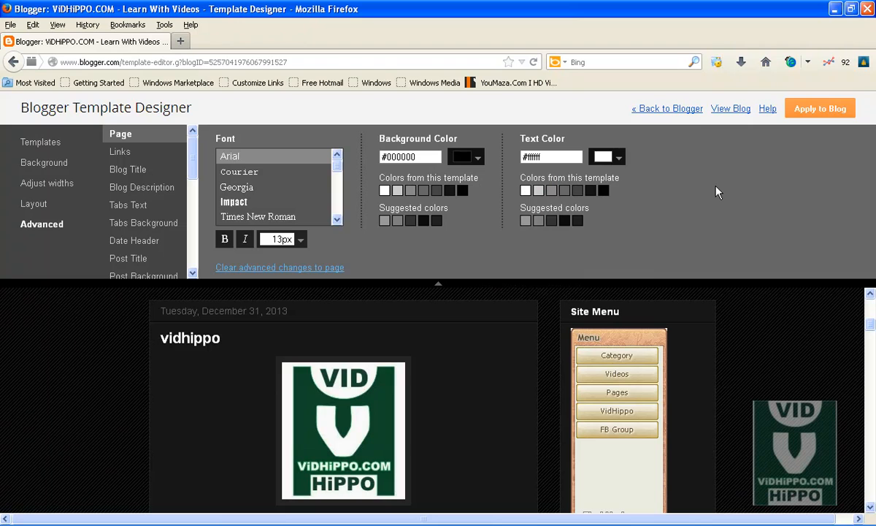
click(425, 192)
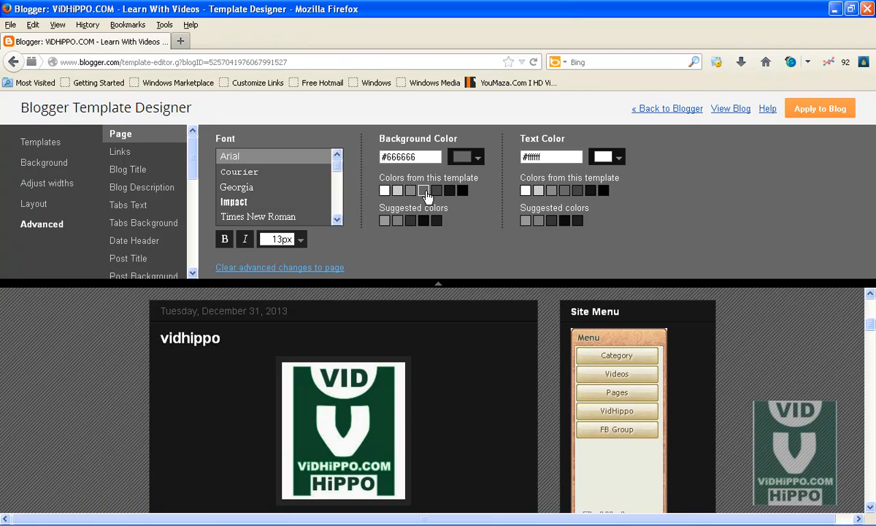
click(463, 193)
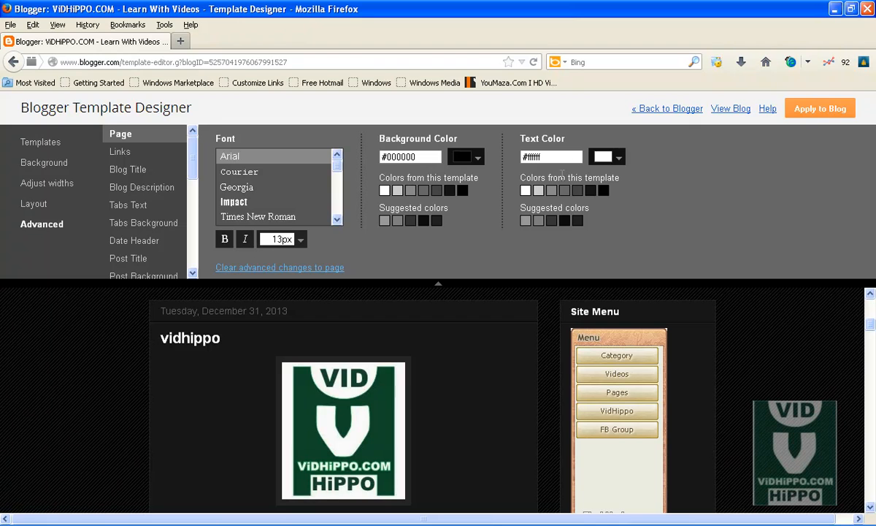
In the advanced links settings, set the link color to bright red #f41010.
drag(871, 331, 871, 323)
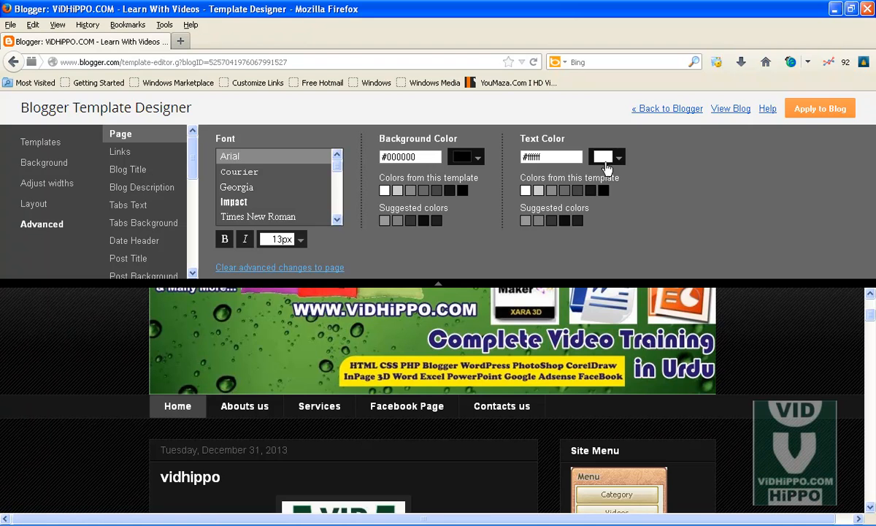
click(122, 155)
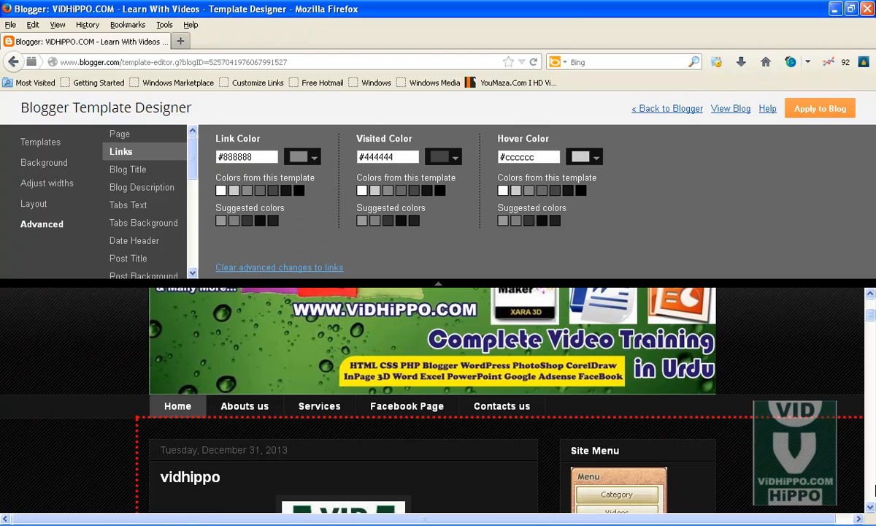
click(871, 507)
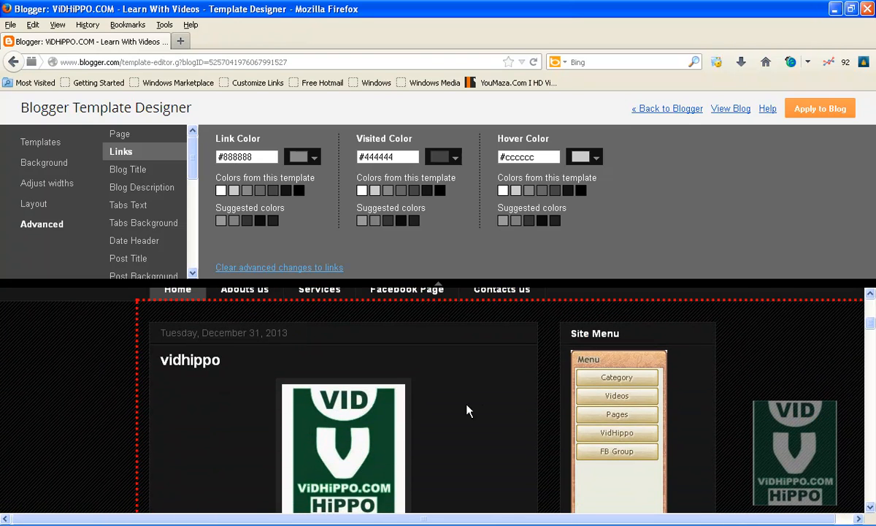
scroll(260, 414, down, 3)
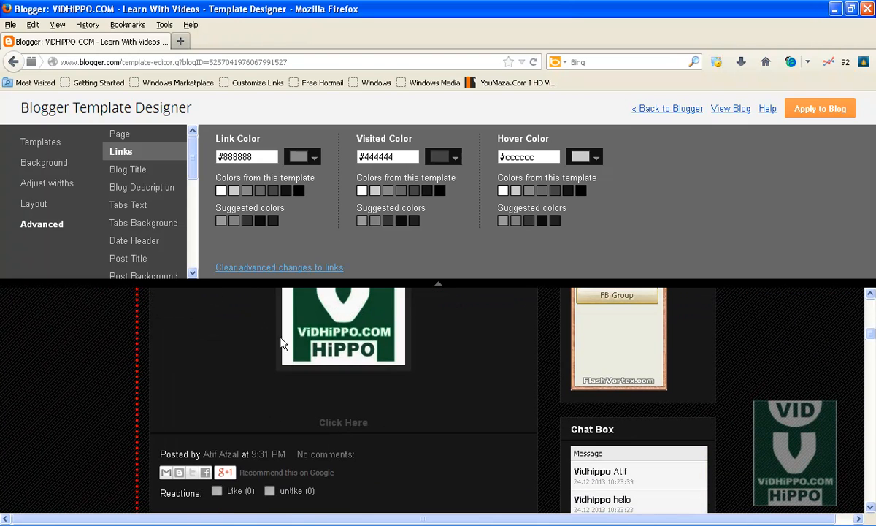
click(310, 162)
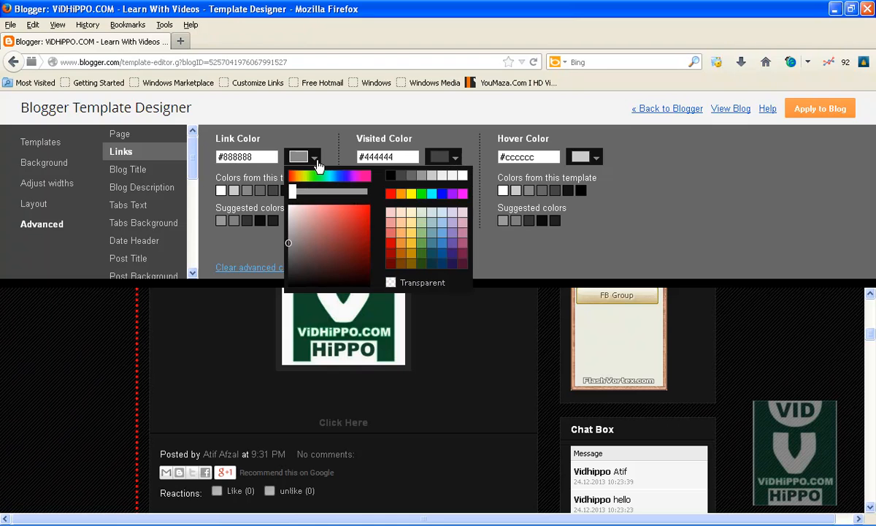
click(365, 209)
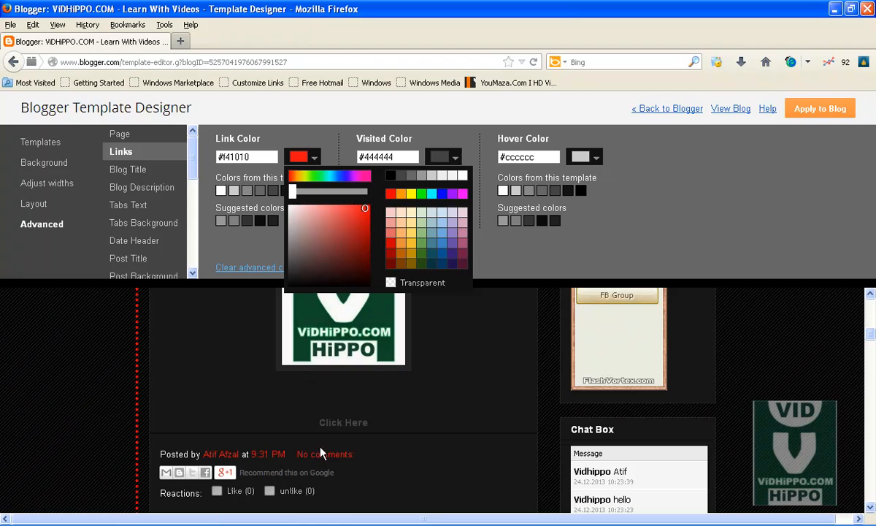
click(307, 123)
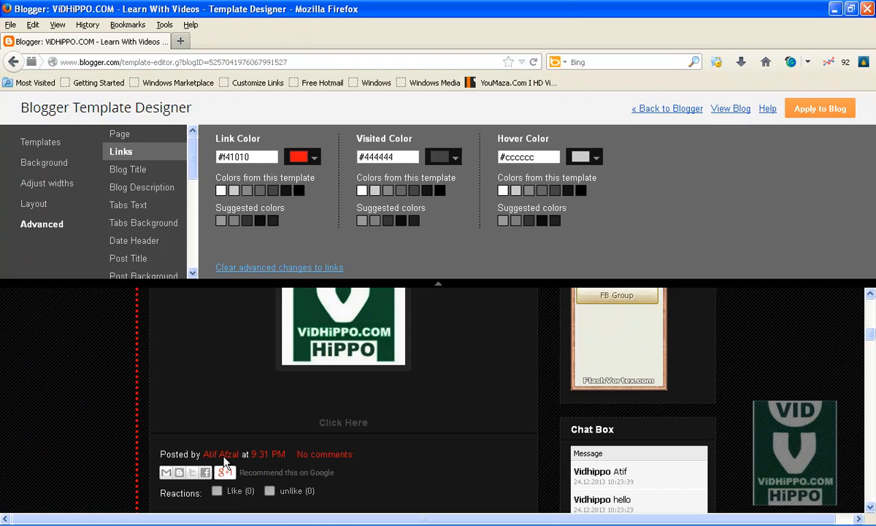
Set the visited link color to yellow-green #cce123.
scroll(468, 458, down, 5)
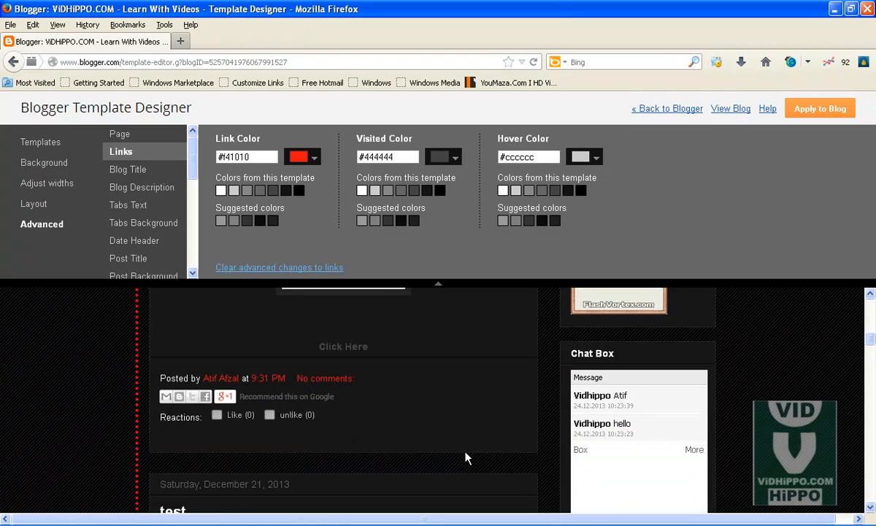
scroll(467, 458, down, 3)
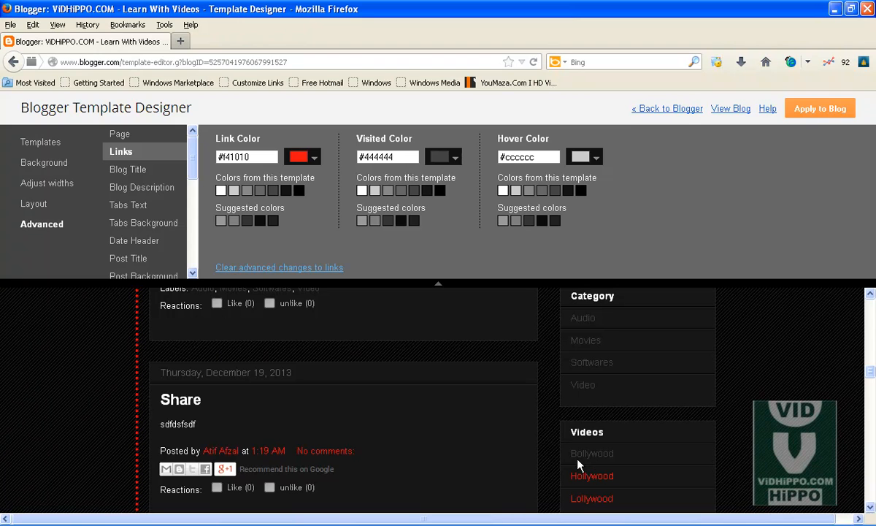
click(456, 159)
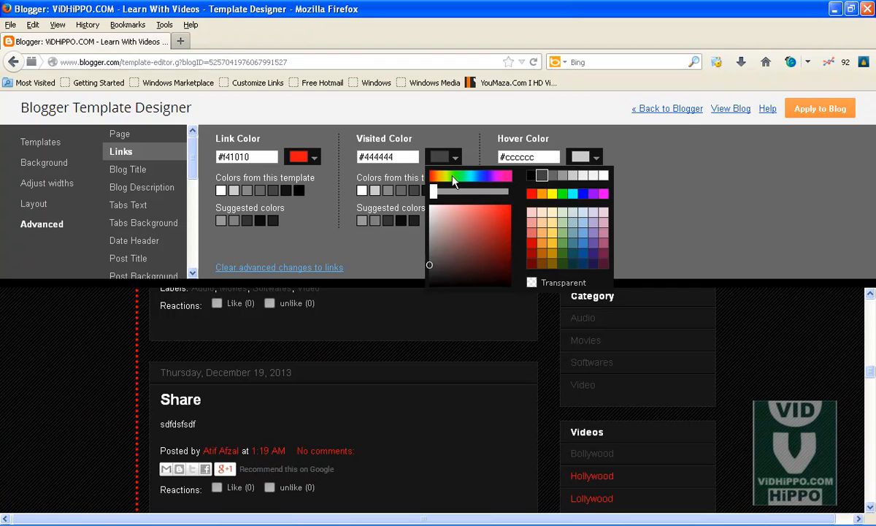
click(447, 177)
drag(431, 264, 460, 239)
click(446, 180)
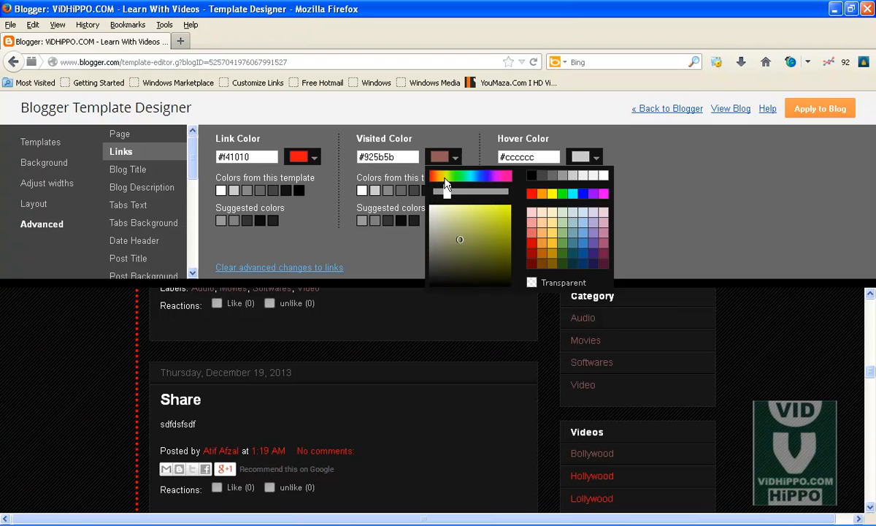
click(499, 214)
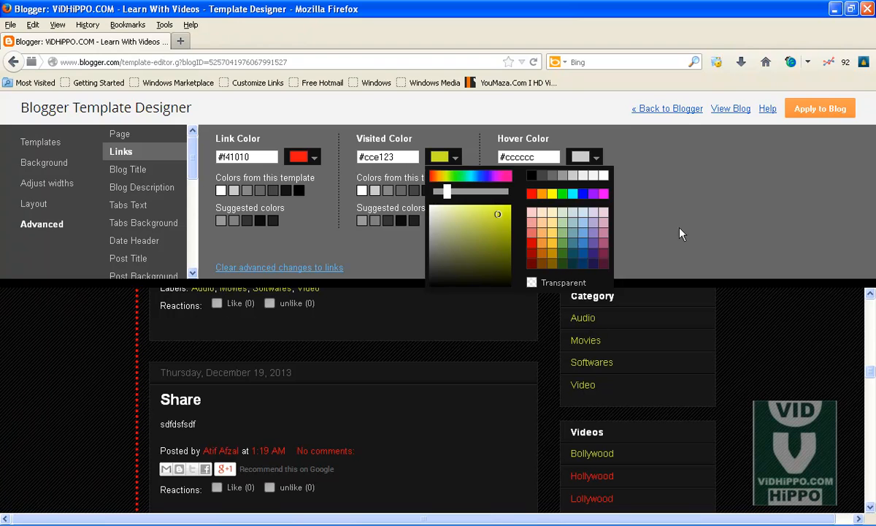
click(683, 208)
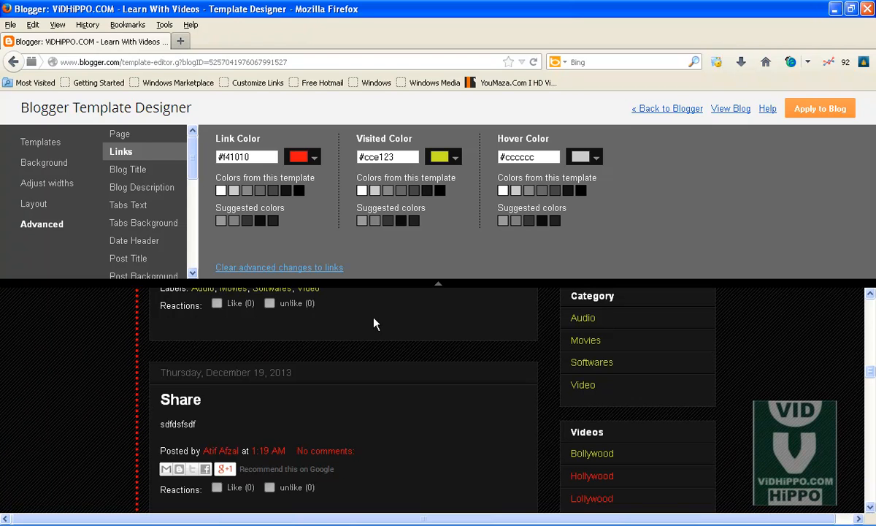
Set the hover color of the links to blue #2a10c5.
scroll(378, 325, up, 2)
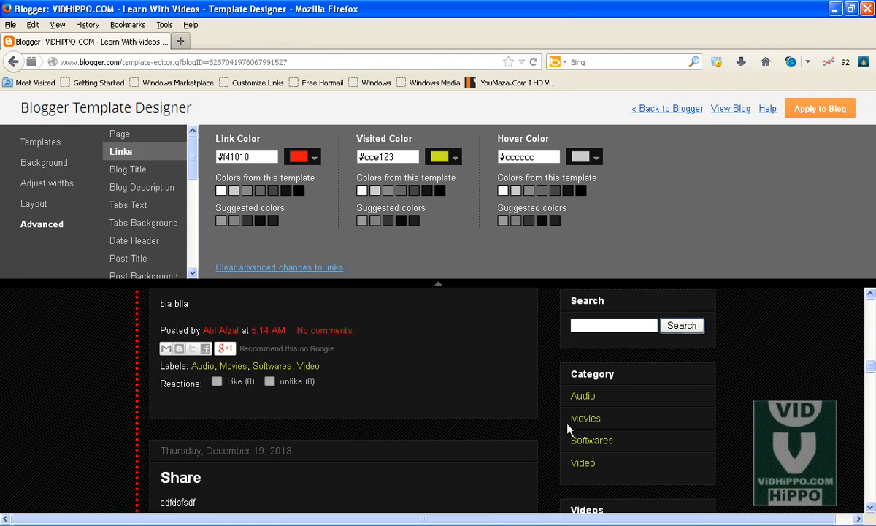
scroll(578, 431, up, 4)
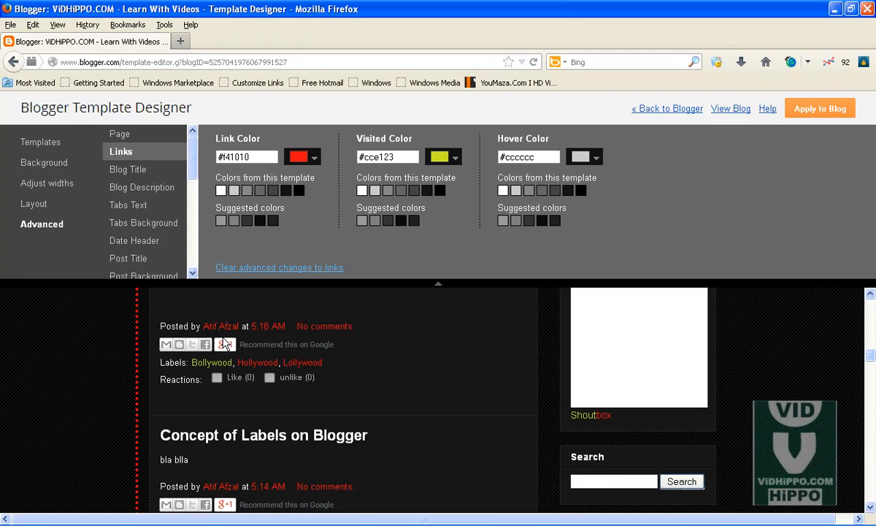
click(595, 158)
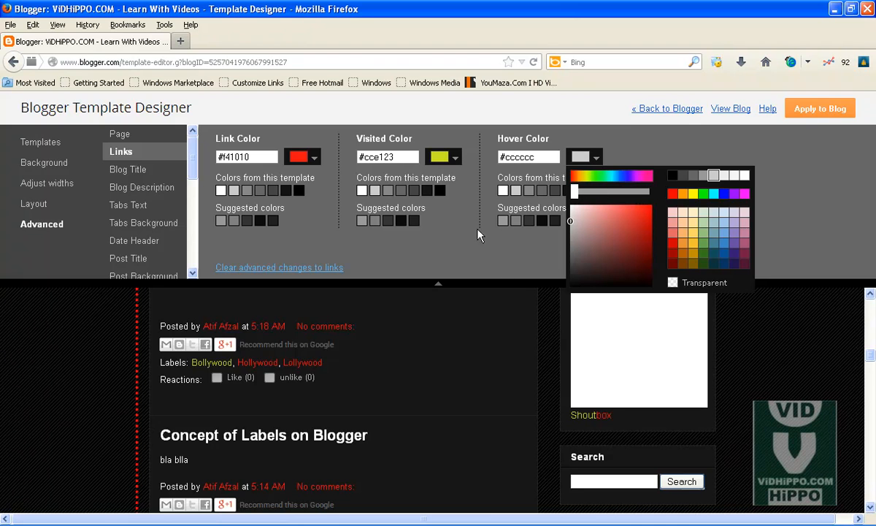
click(631, 214)
click(649, 180)
click(650, 213)
click(625, 240)
click(626, 174)
click(645, 222)
click(823, 194)
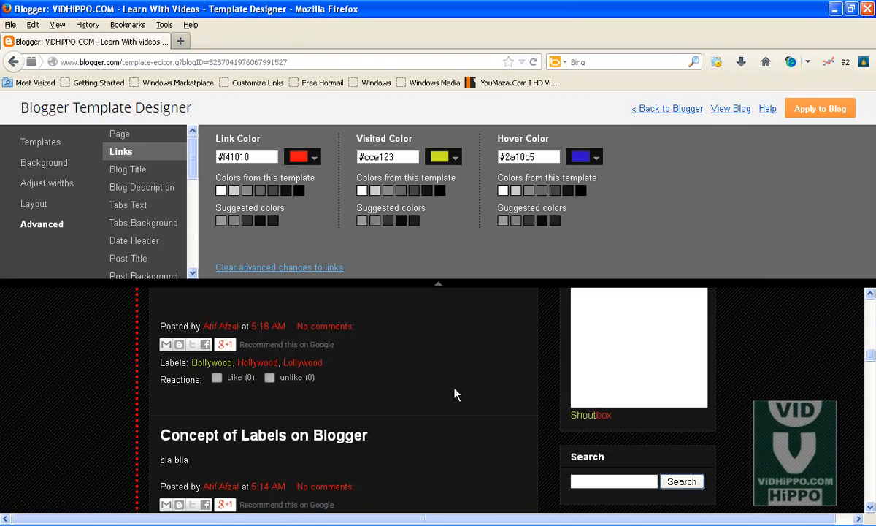
Examine the link, visited and hover colors on the posts and labels in the blog preview.
scroll(438, 395, up, 8)
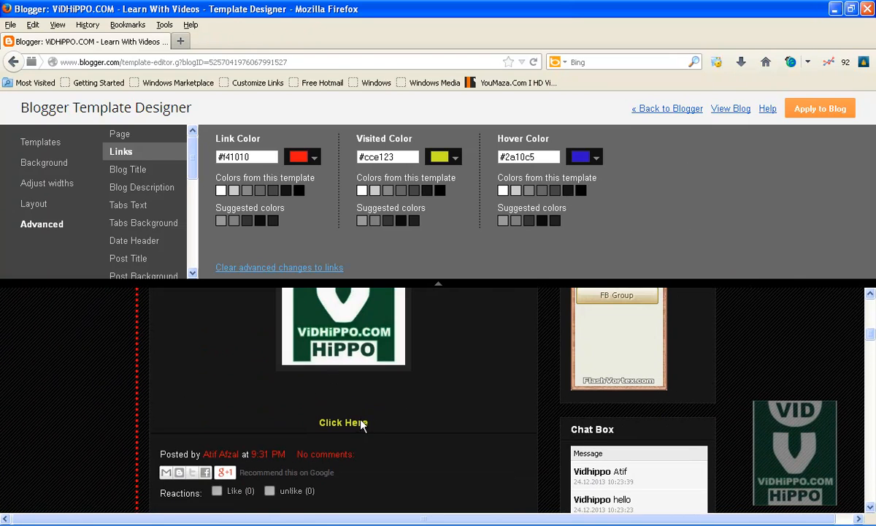
scroll(380, 420, up, 3)
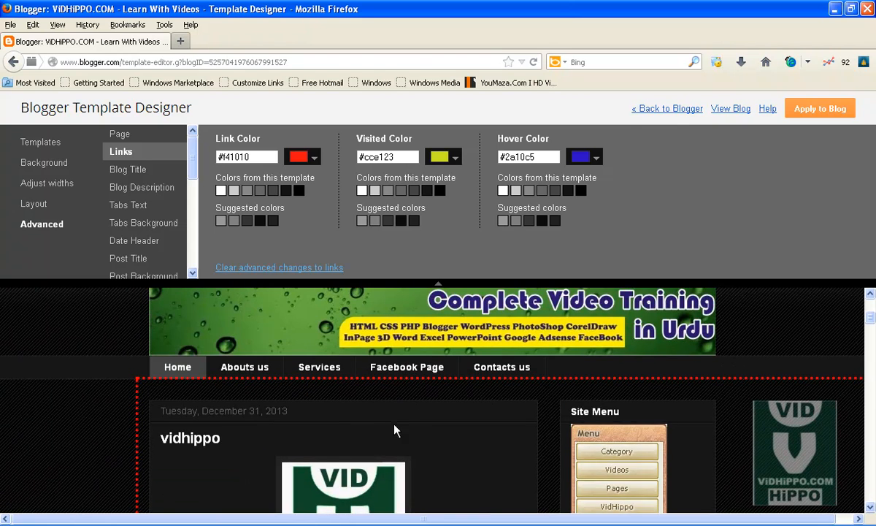
scroll(395, 430, down, 5)
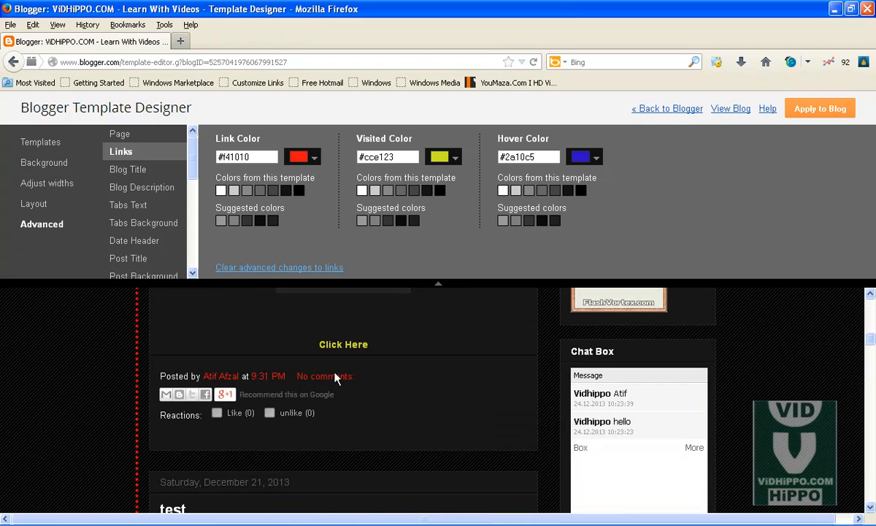
scroll(418, 375, down, 5)
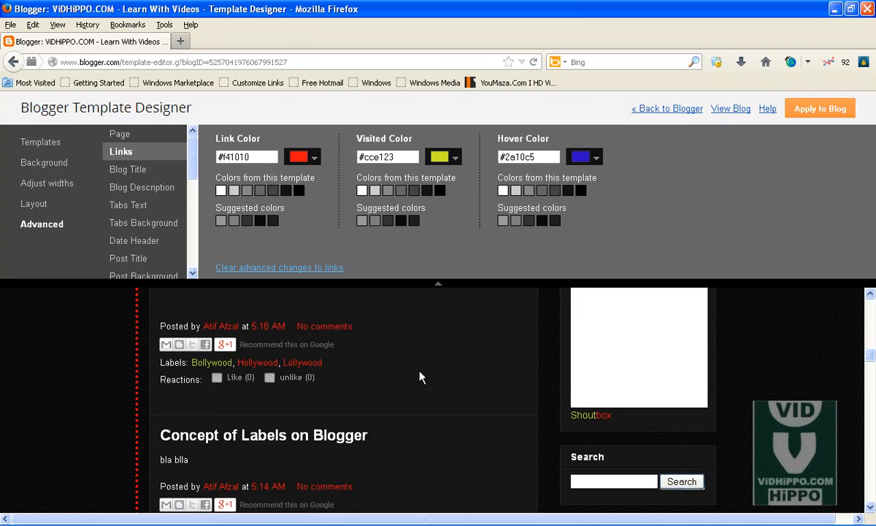
scroll(420, 376, up, 5)
scroll(411, 352, up, 2)
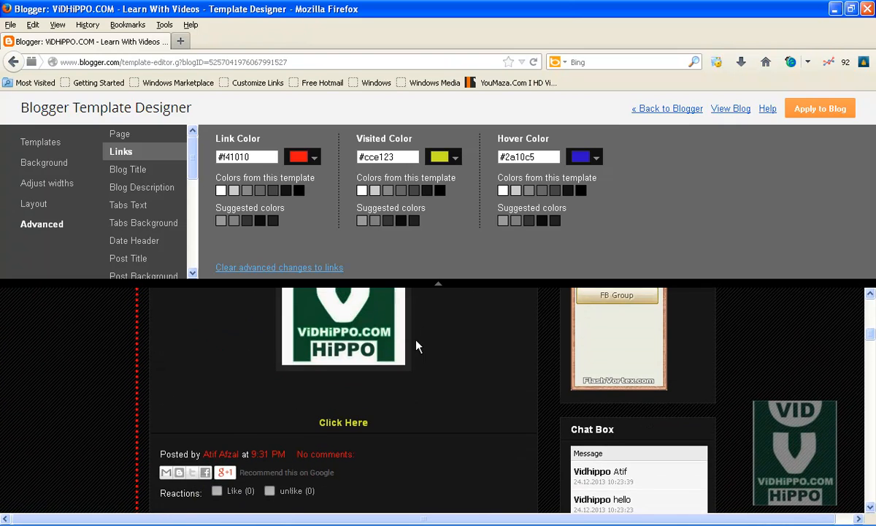
Look through the advanced blog title and blog description settings and examine the header banner in the preview.
click(129, 176)
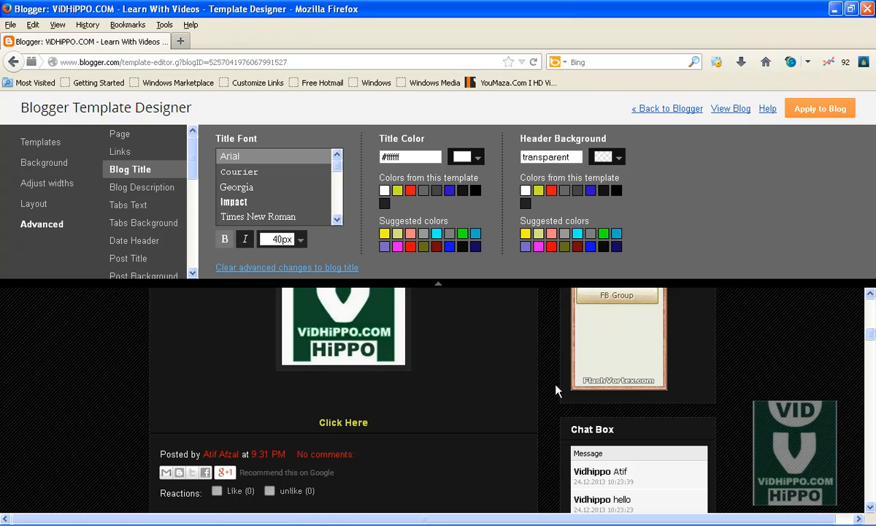
scroll(555, 391, up, 6)
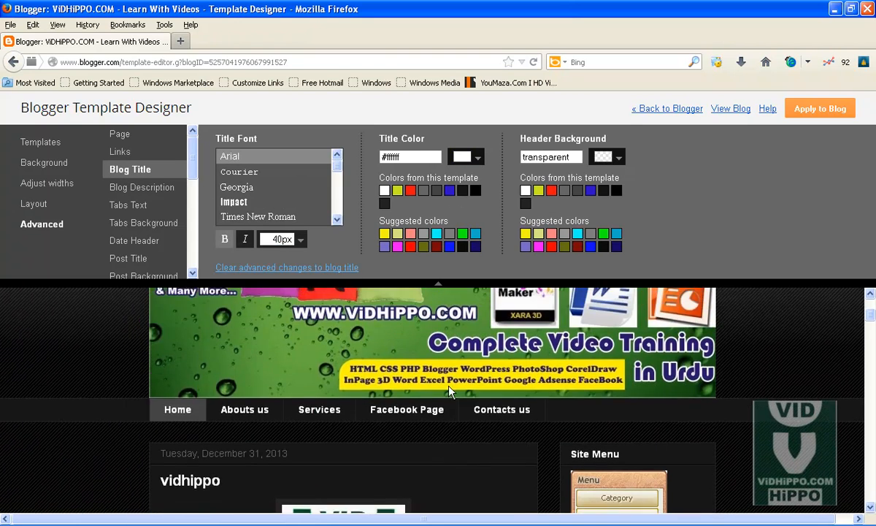
scroll(449, 388, up, 1)
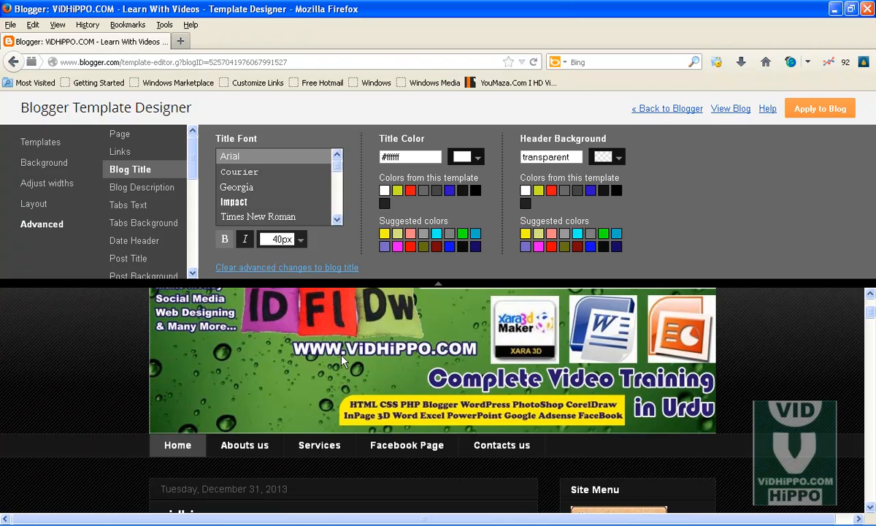
scroll(341, 351, up, 2)
scroll(317, 379, down, 2)
click(135, 188)
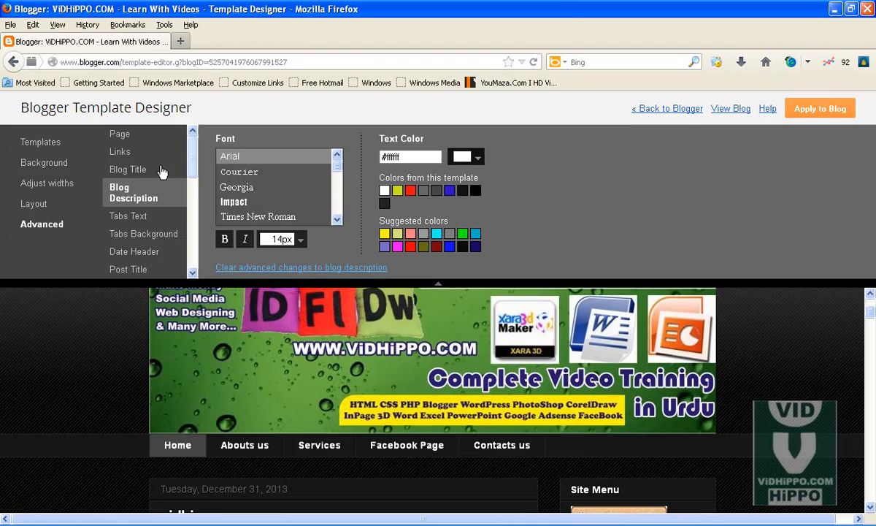
Open the advanced tabs text settings and apply the Impact font to the navigation tabs.
click(129, 220)
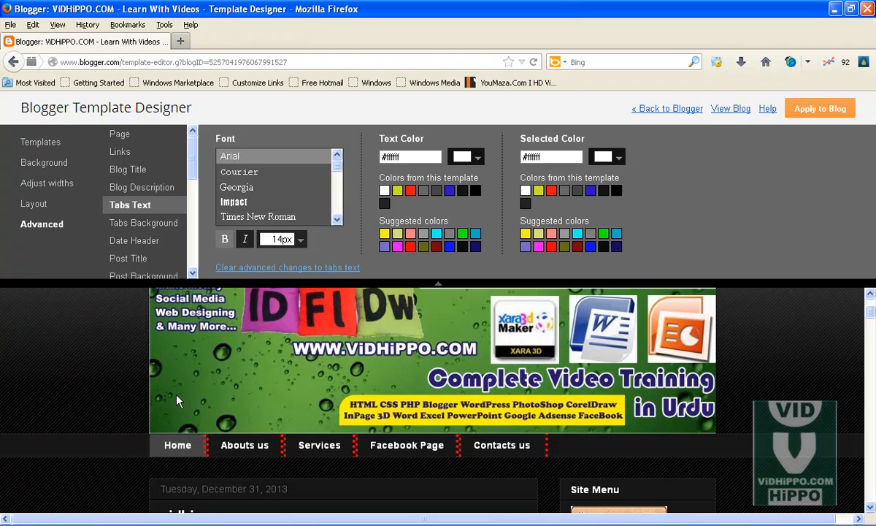
scroll(341, 456, down, 2)
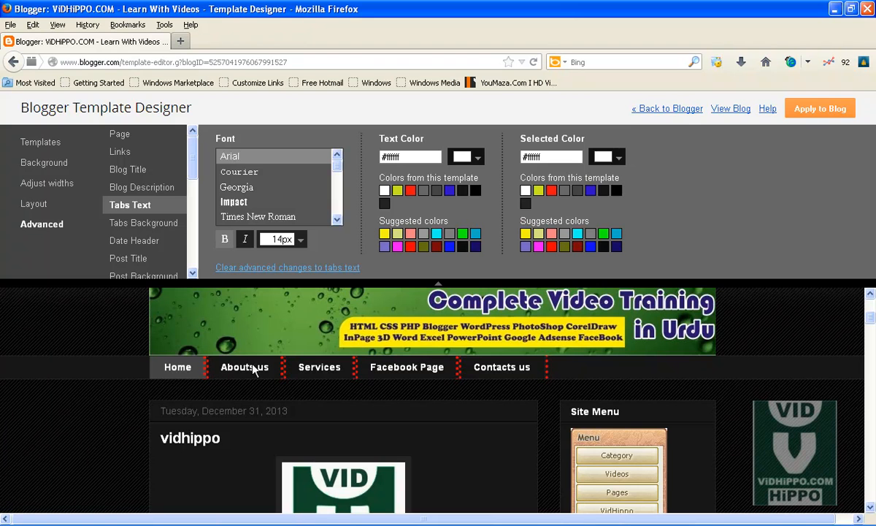
click(235, 202)
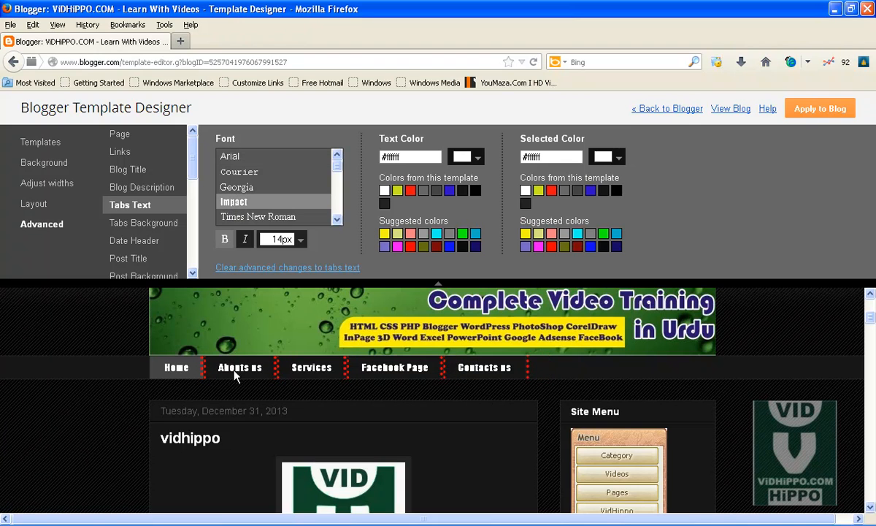
Try the Allerta and Fontdiner Swanky web fonts on the tabs text.
click(337, 220)
click(337, 220)
click(337, 220)
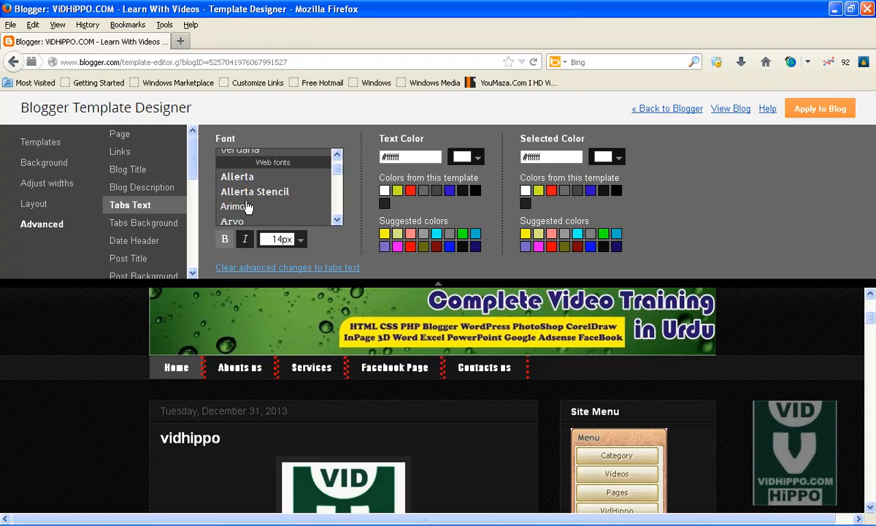
click(228, 177)
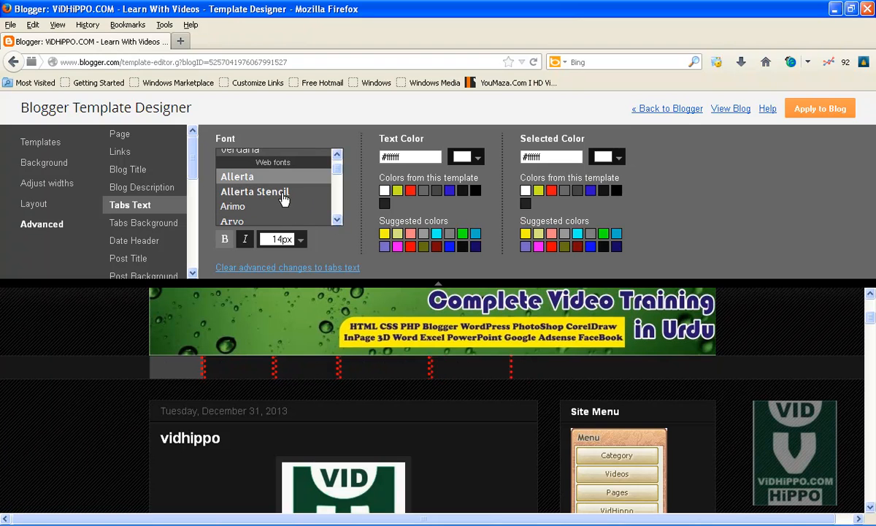
scroll(338, 169, up, 3)
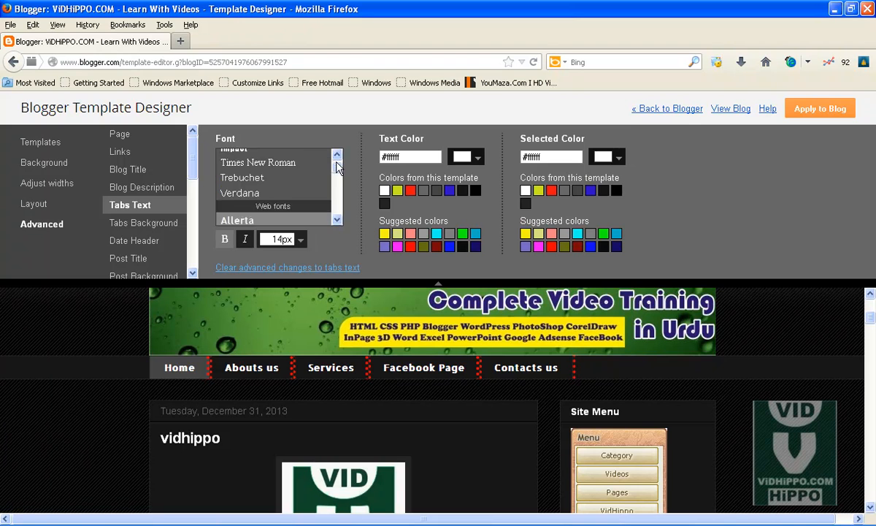
drag(337, 169, 337, 185)
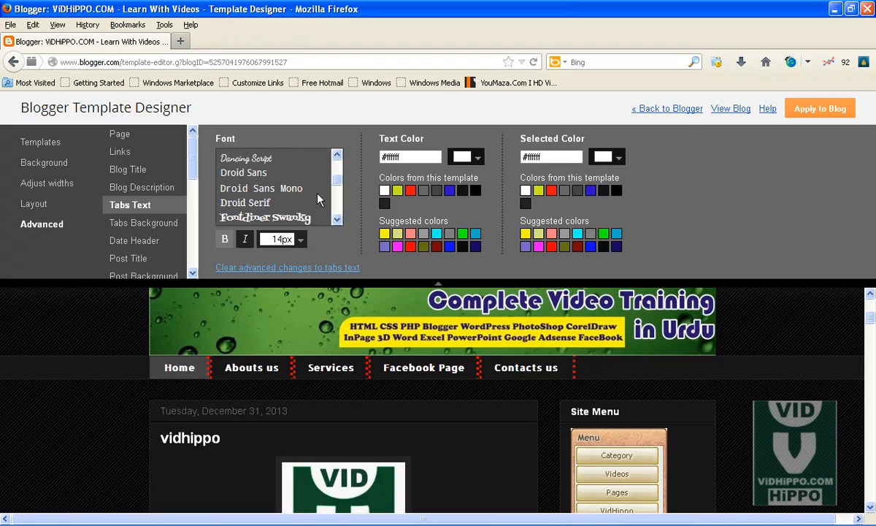
click(270, 218)
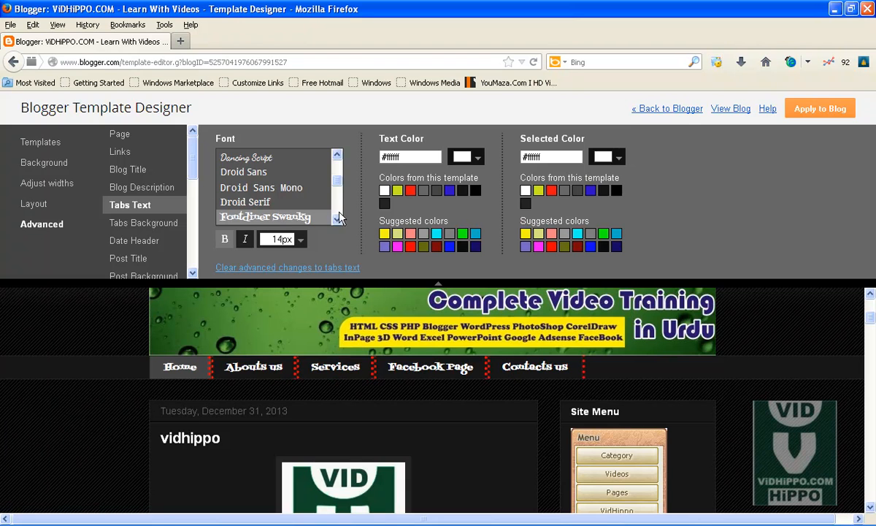
click(337, 219)
click(337, 219)
drag(336, 184, 336, 155)
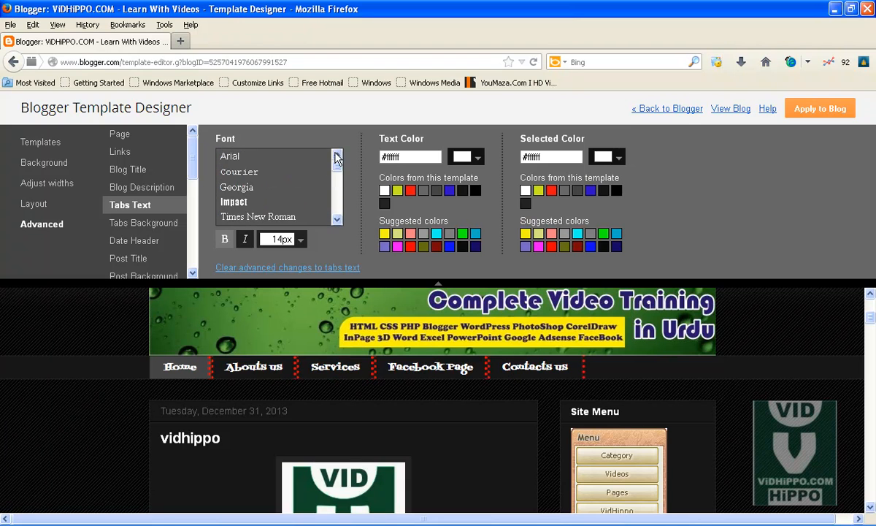
Set the tabs text font back to Arial and look at the available font sizes.
click(232, 158)
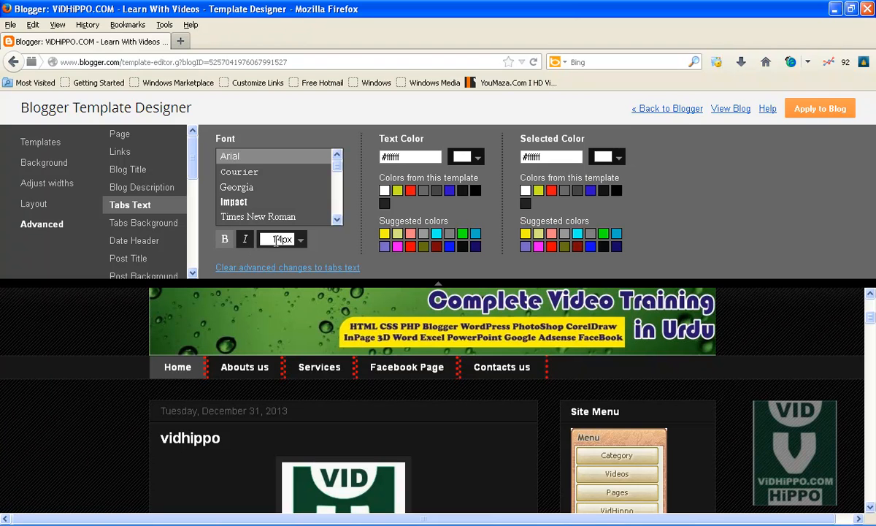
click(301, 241)
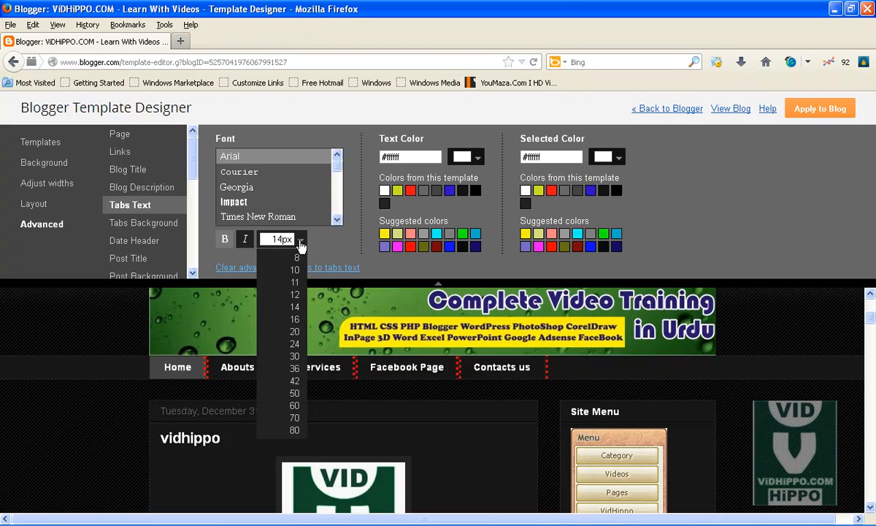
click(301, 242)
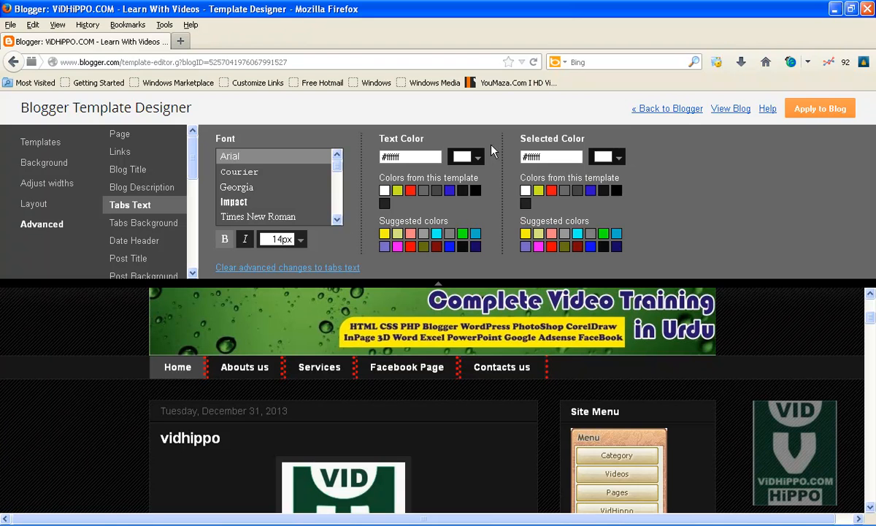
Try red, blue and orange for the tabs text color and settle on yellow #ffff00.
click(477, 160)
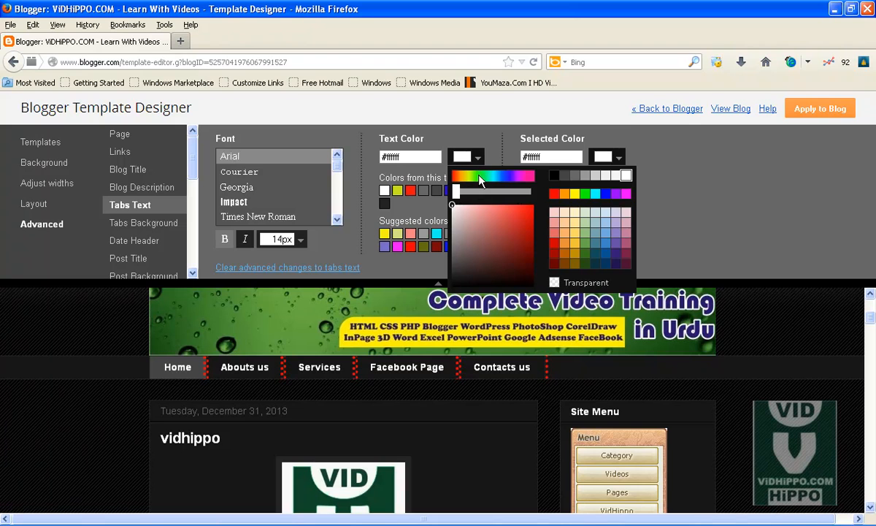
drag(511, 214, 531, 210)
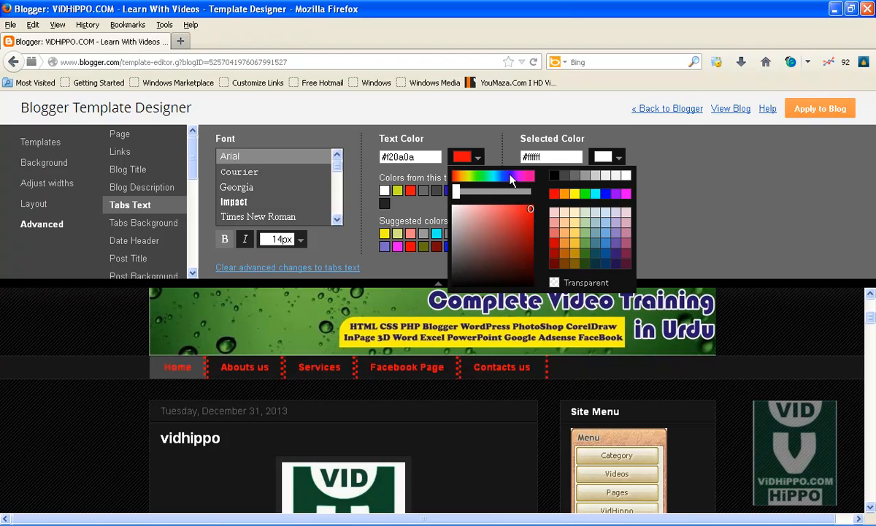
click(511, 180)
click(530, 224)
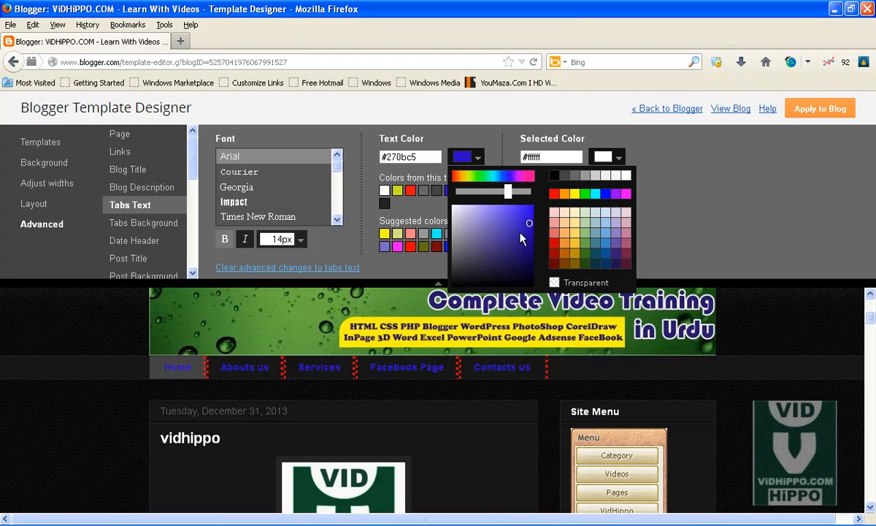
click(566, 232)
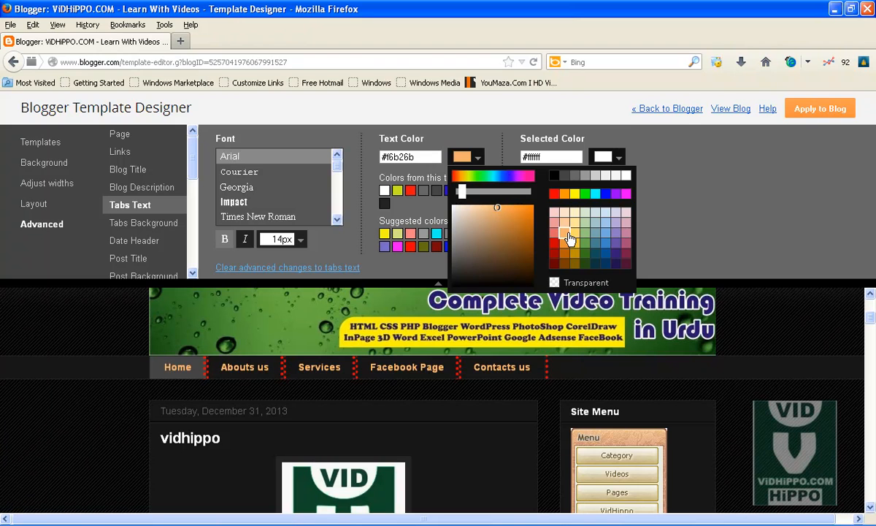
click(576, 194)
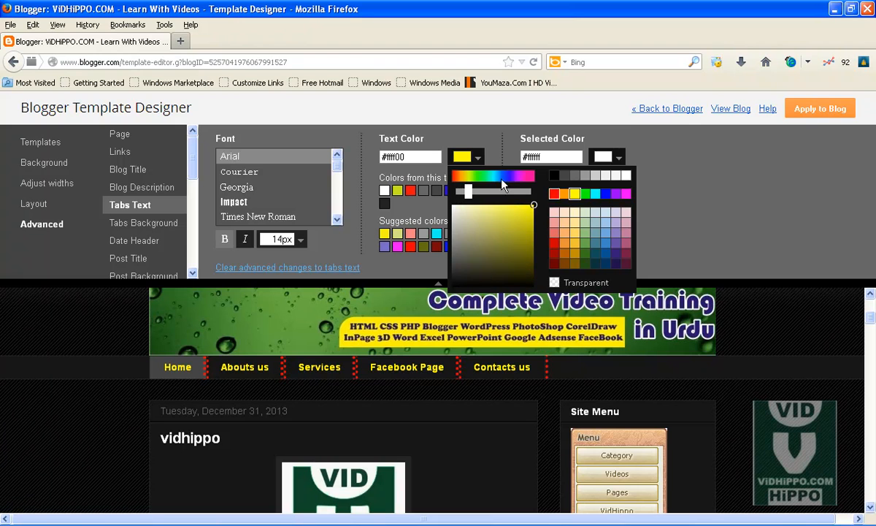
click(465, 157)
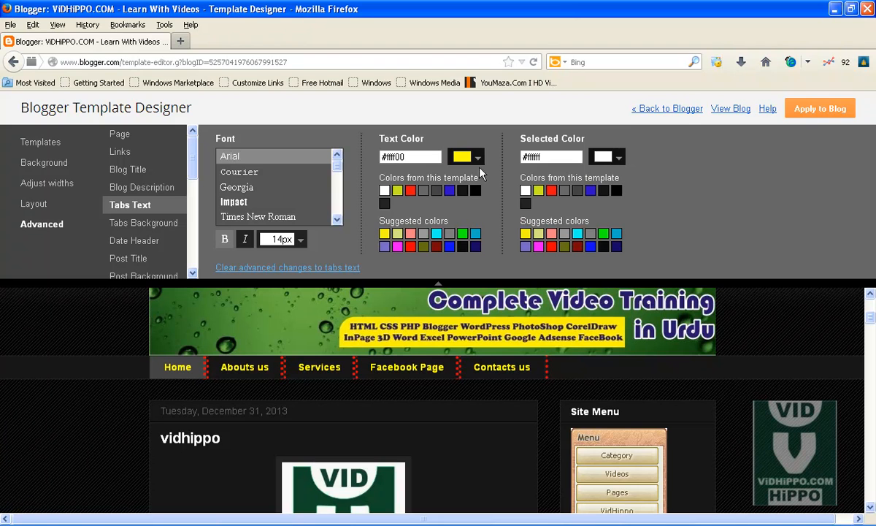
Set the text color of the selected tab to magenta #ff00ff.
click(620, 160)
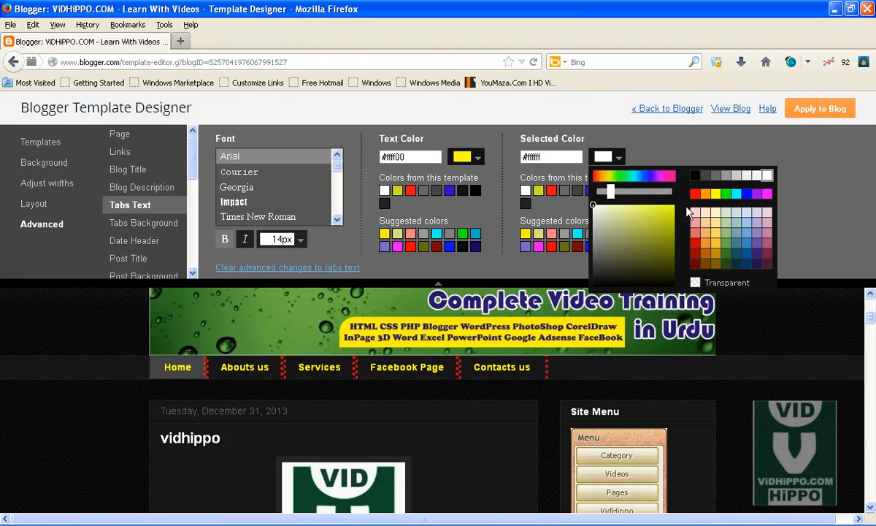
click(766, 194)
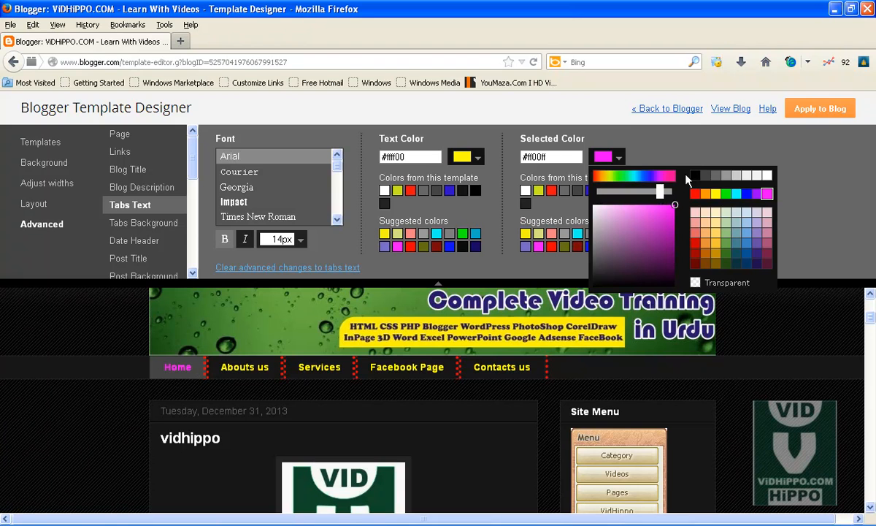
click(666, 156)
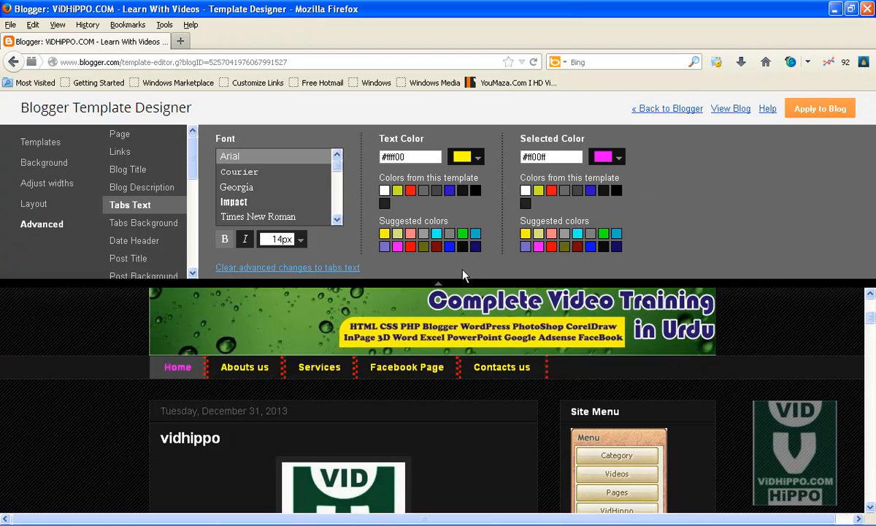
Set the tabs background color to cyan #0ff4f4 and the selected tab's background to blue #2a10c5.
click(142, 225)
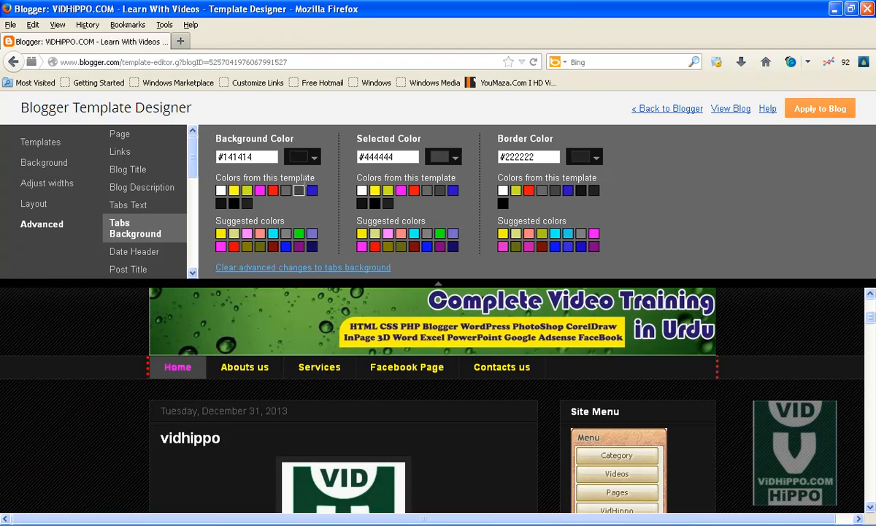
click(314, 158)
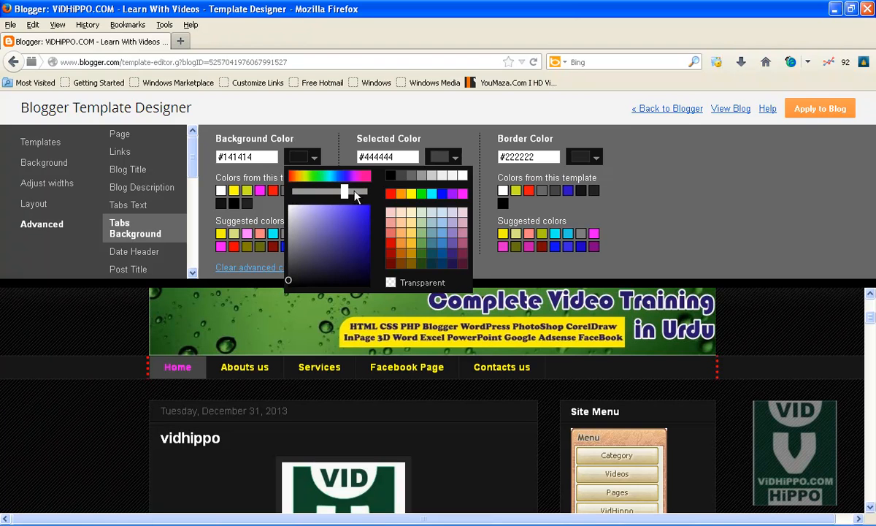
click(321, 207)
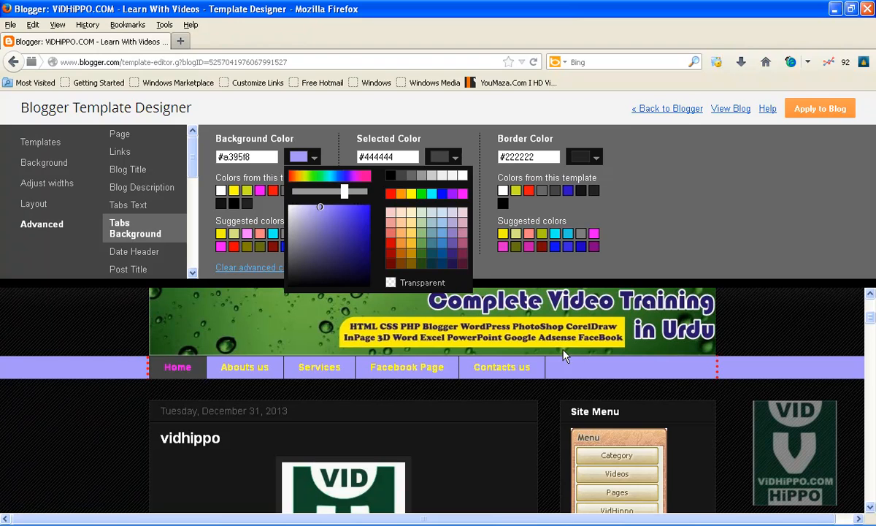
click(401, 232)
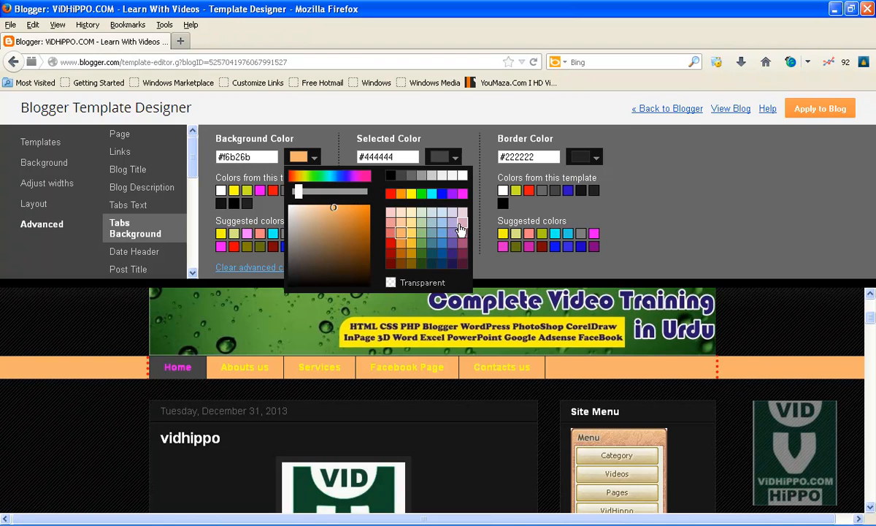
click(392, 214)
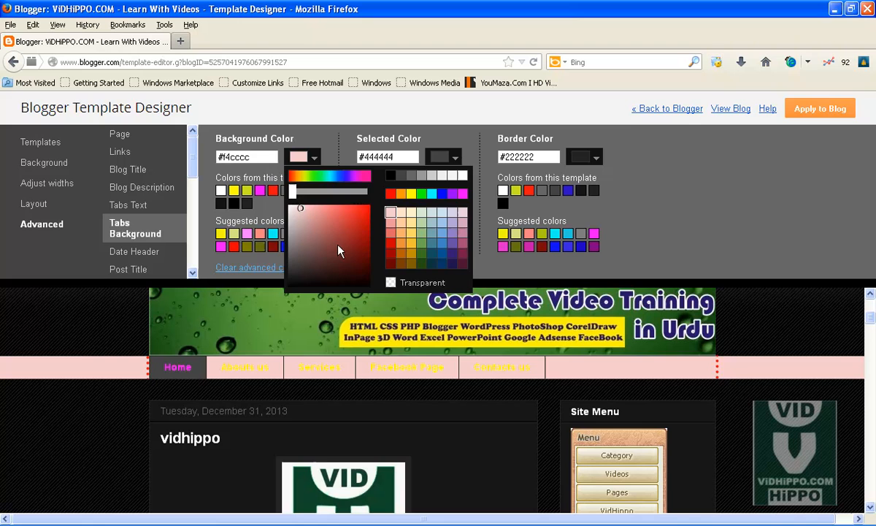
click(272, 234)
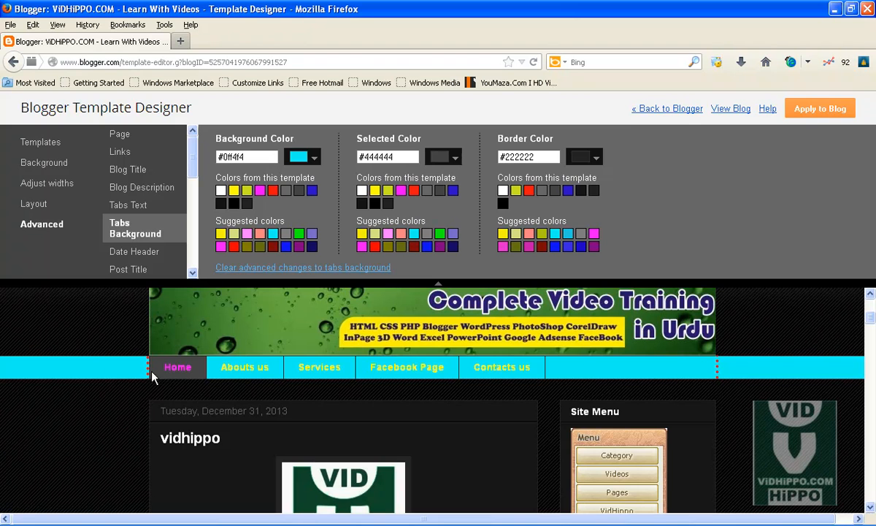
click(452, 192)
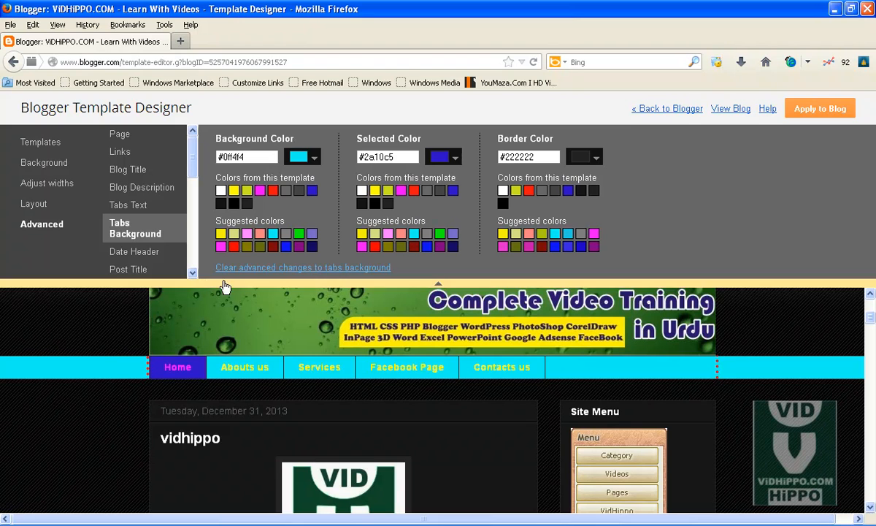
Look through the advanced date header and post title settings and examine the highlighted post titles in the blog preview.
click(192, 272)
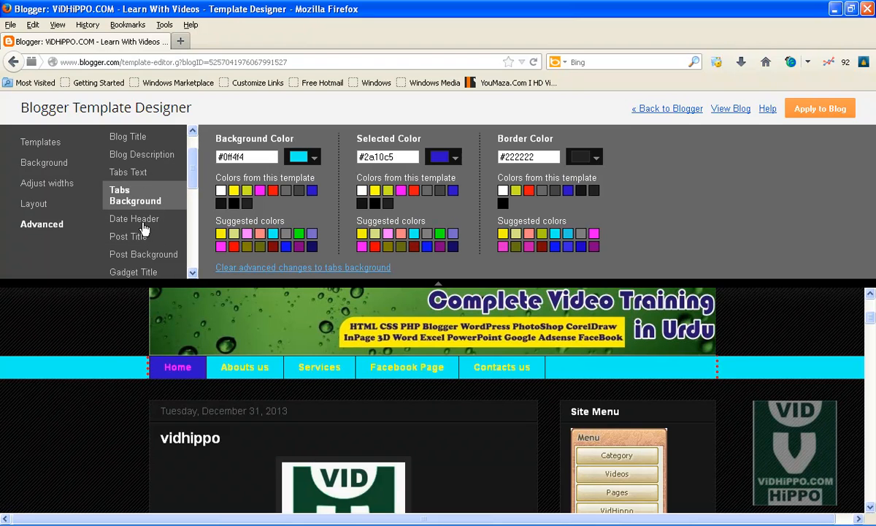
click(139, 219)
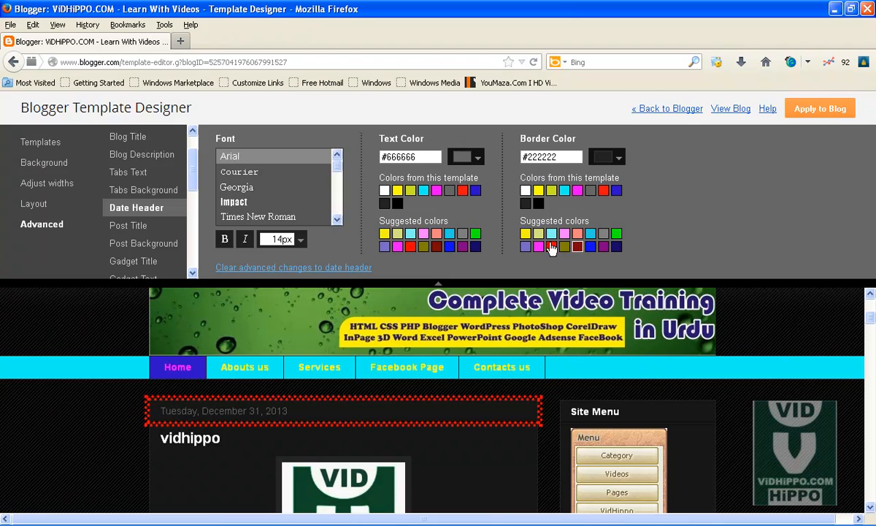
click(129, 226)
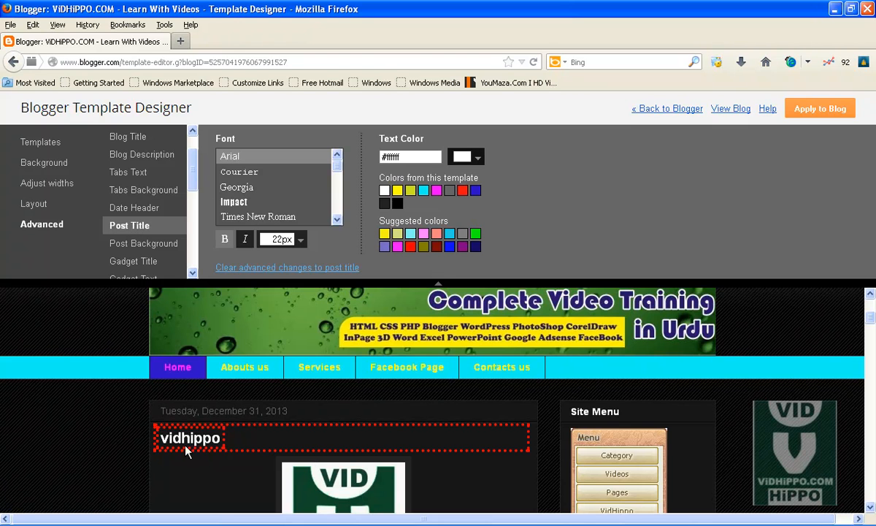
scroll(263, 409, down, 2)
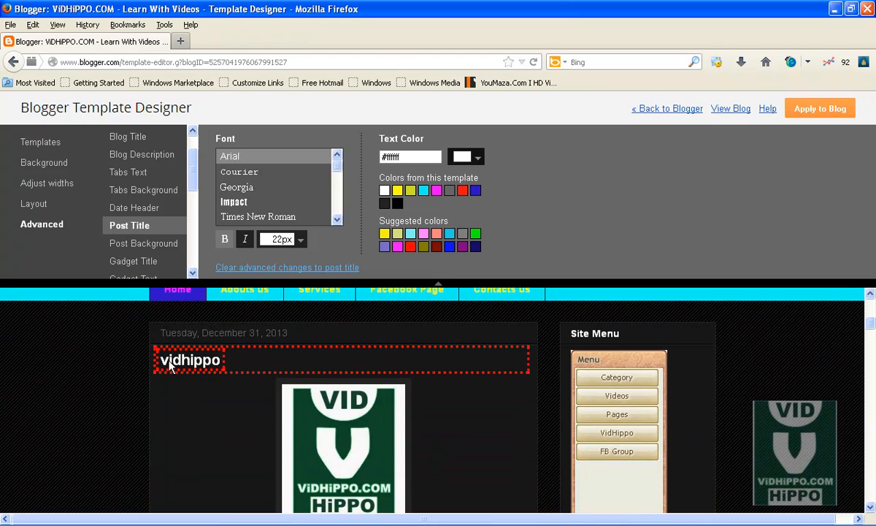
scroll(209, 366, down, 10)
scroll(220, 361, down, 4)
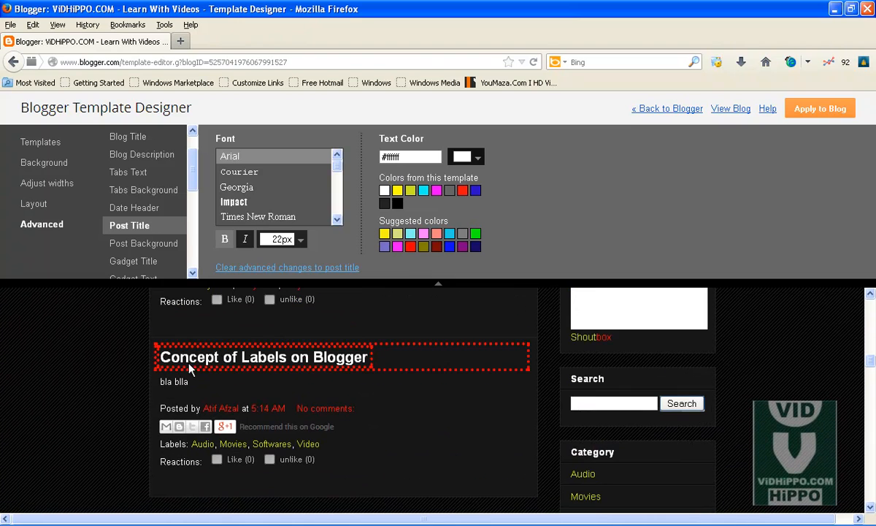
scroll(287, 358, up, 15)
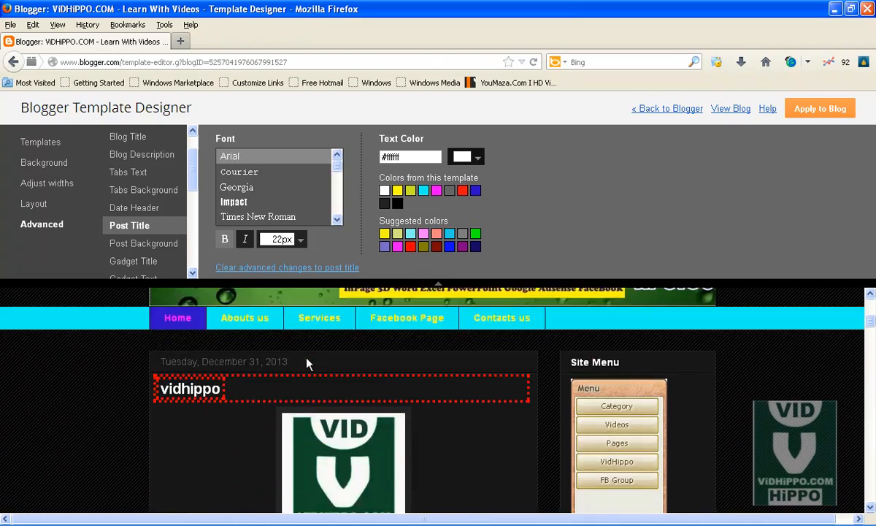
scroll(307, 363, up, 2)
scroll(307, 363, down, 3)
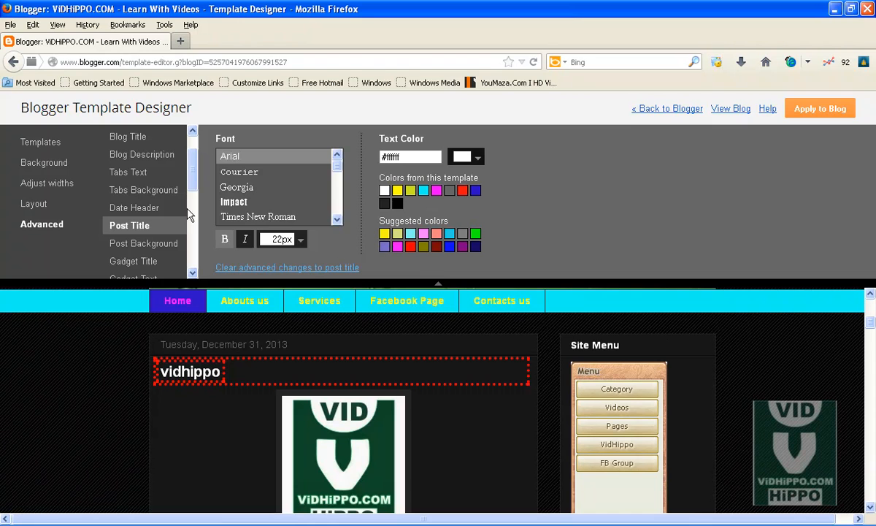
Try #ecf6f6, #59eeee and #0ef2f2 as the post background color and clear the advanced changes to the post background.
scroll(146, 208, down, 2)
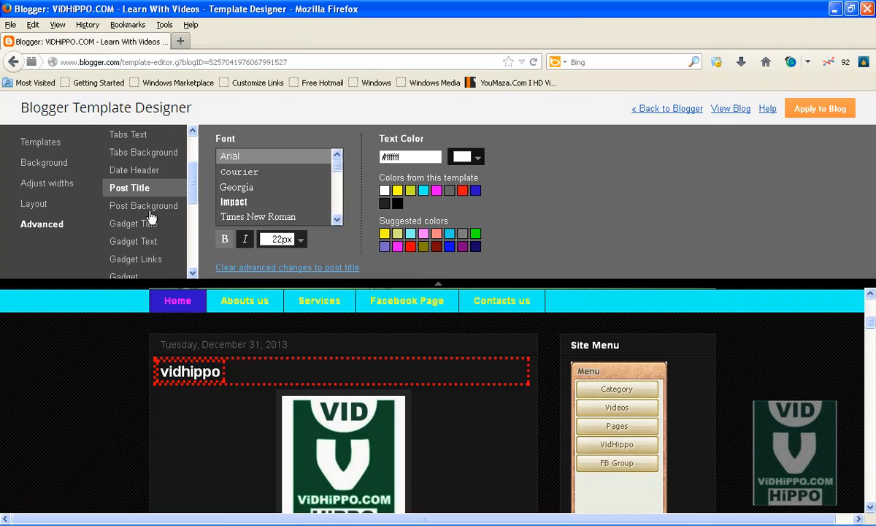
click(143, 210)
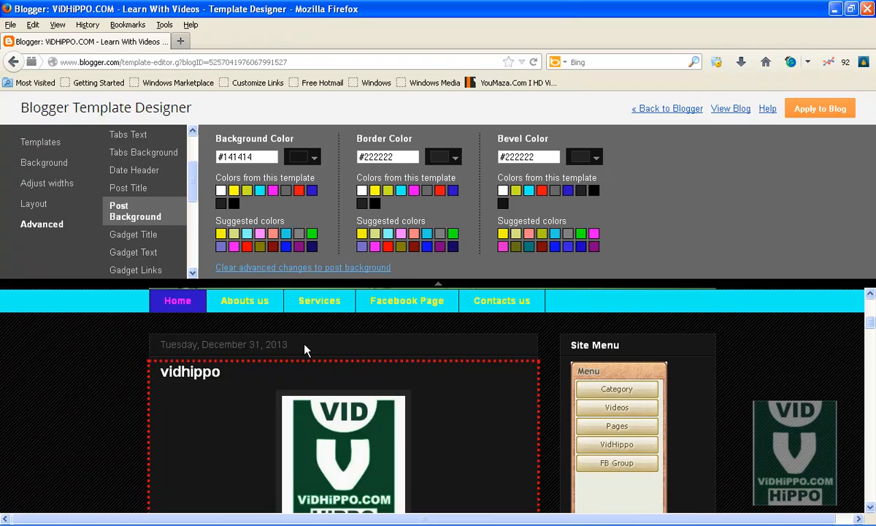
scroll(293, 332, down, 2)
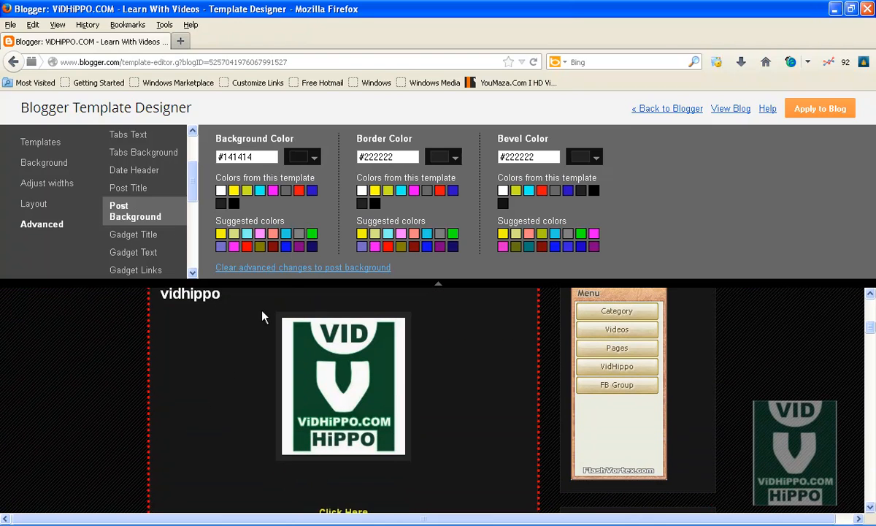
click(315, 159)
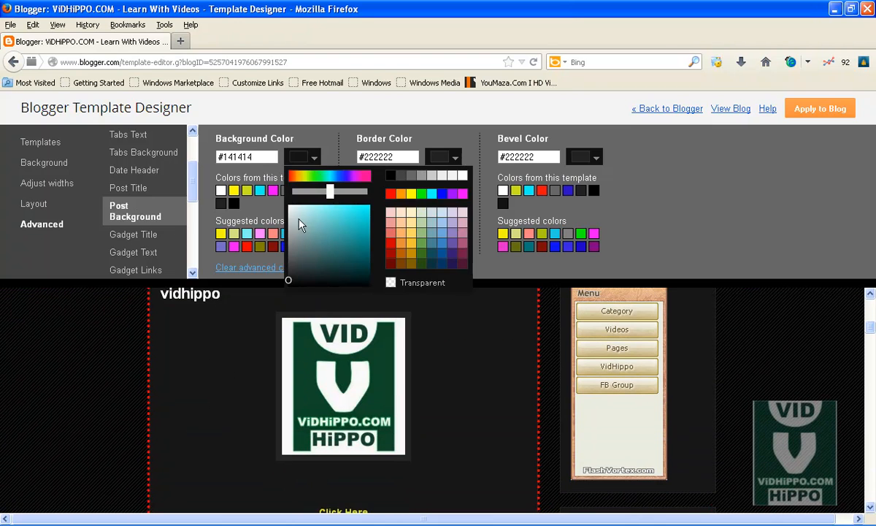
click(292, 208)
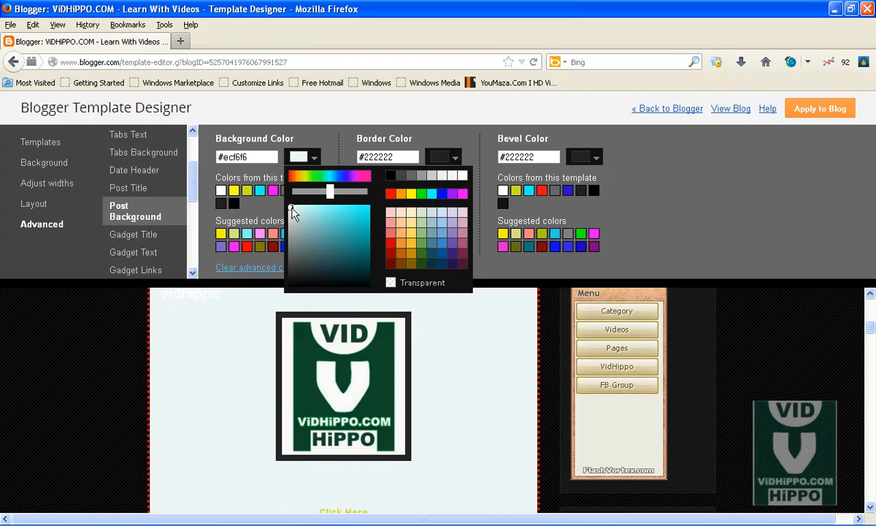
click(343, 216)
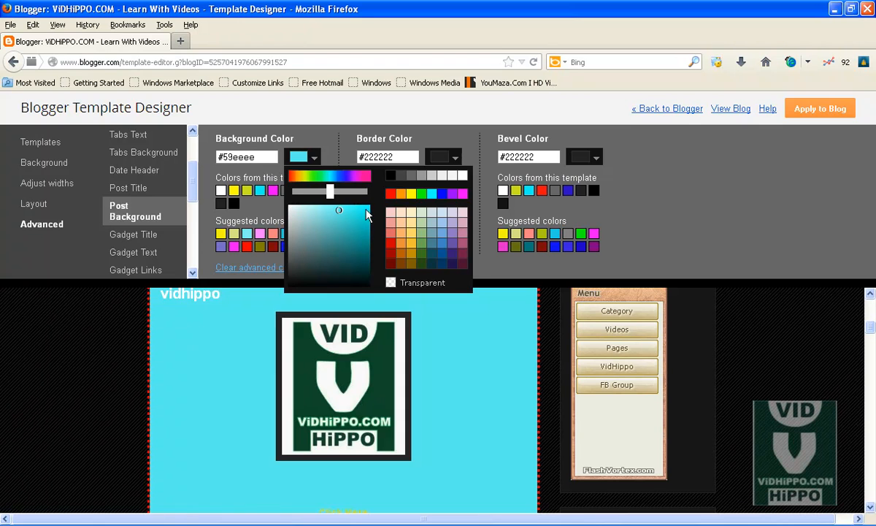
click(365, 209)
click(310, 125)
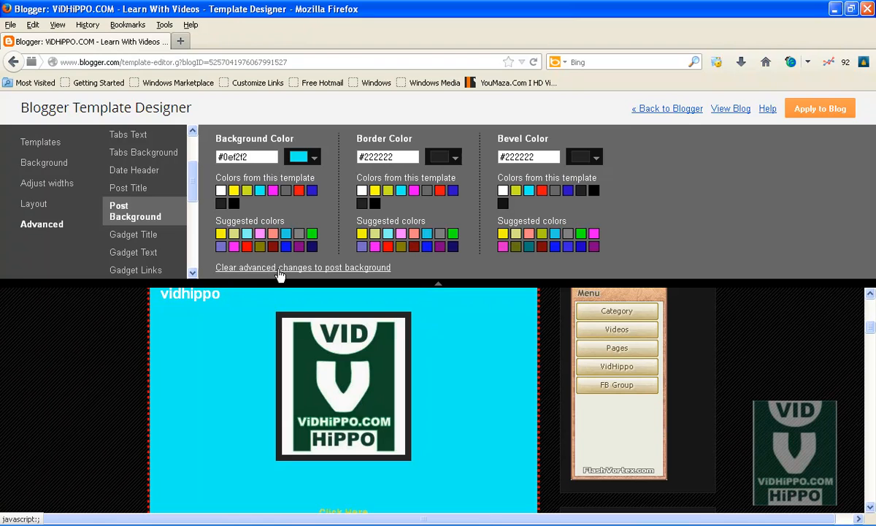
click(353, 268)
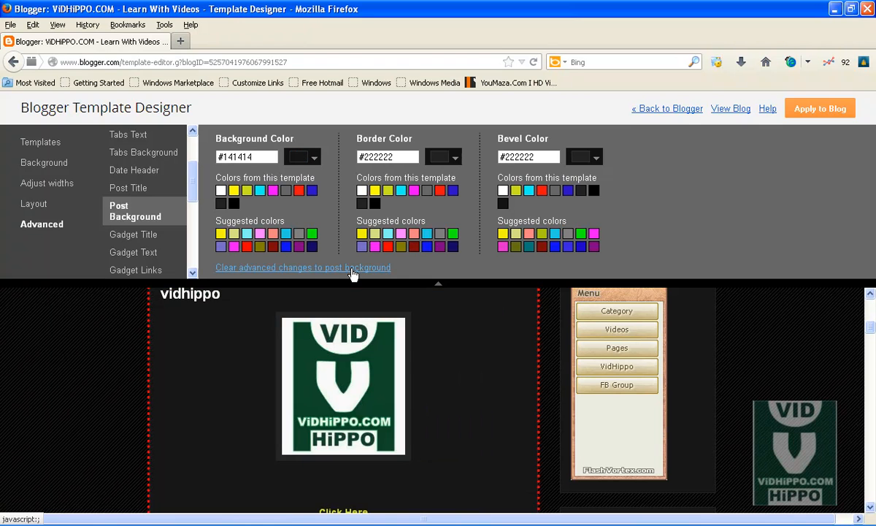
Examine the highlighted gadget titles in the preview, try the Impact font for them and set the font back to Arial.
click(129, 237)
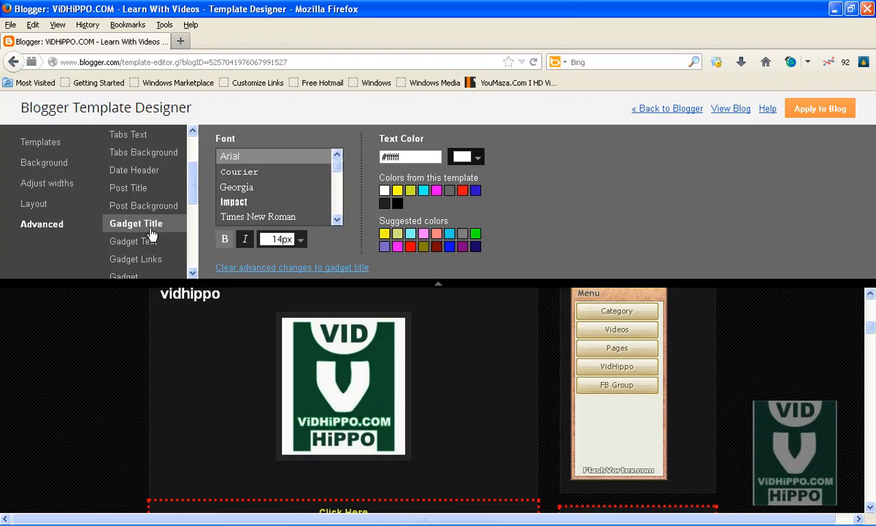
scroll(577, 395, up, 4)
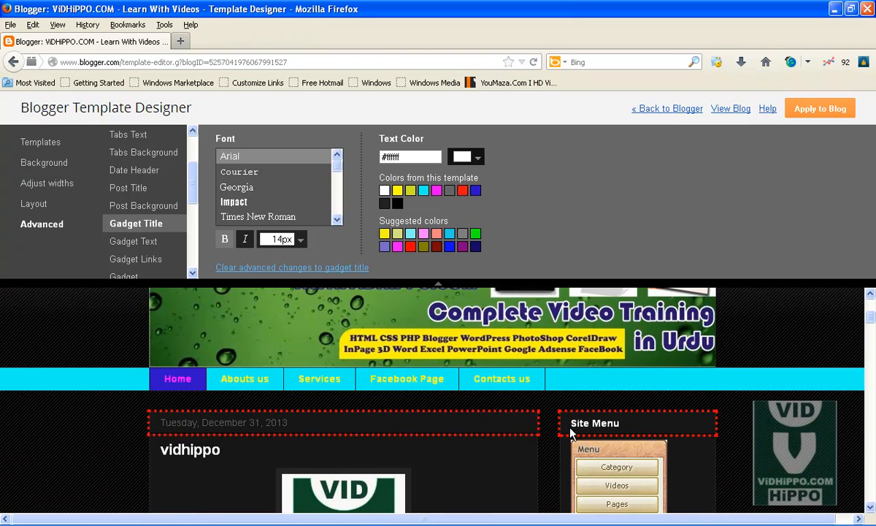
scroll(604, 433, down, 5)
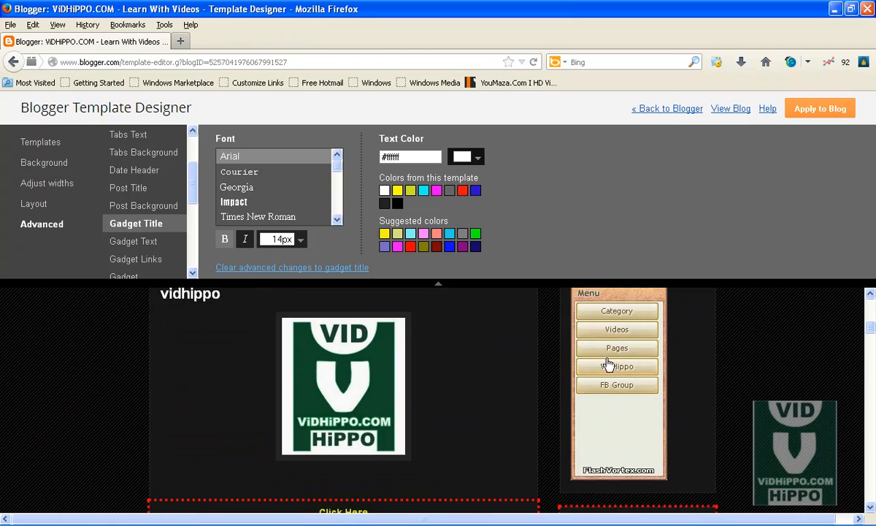
scroll(587, 415, down, 1)
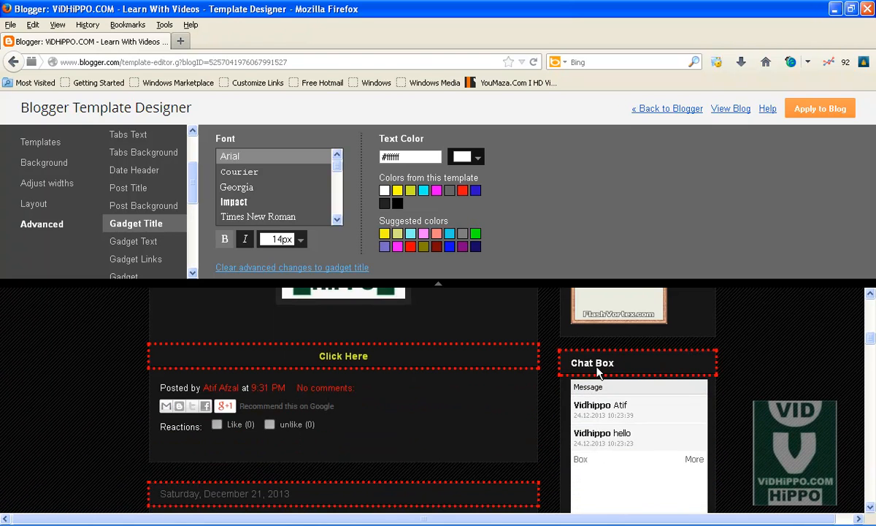
click(238, 207)
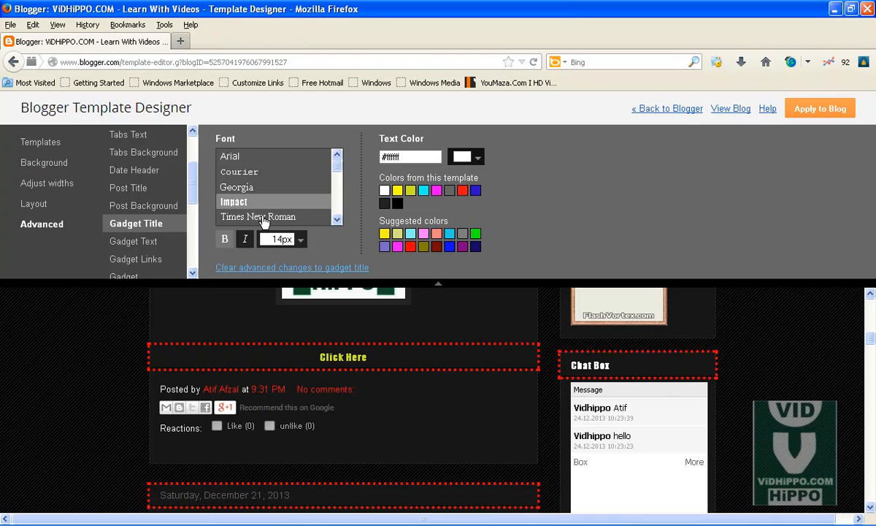
click(229, 156)
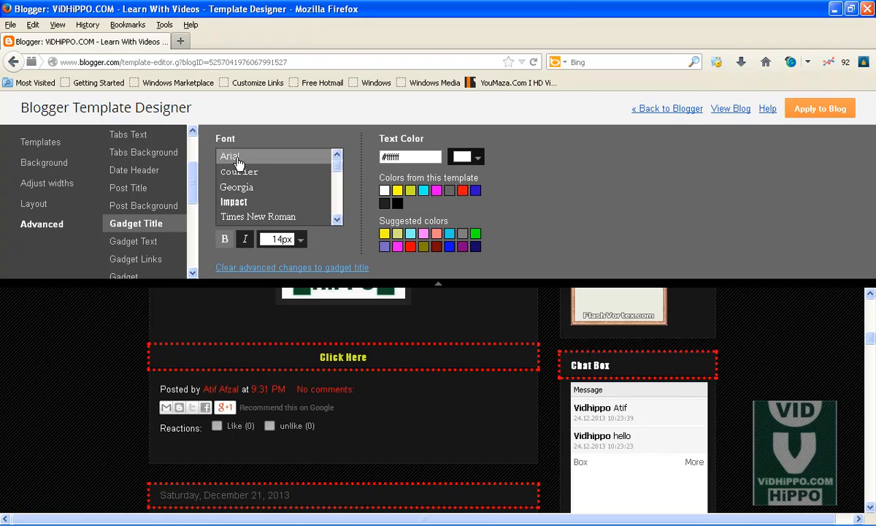
Examine the gadget text areas in the preview, try the Impact font for gadget text and set it back to Arial.
click(192, 273)
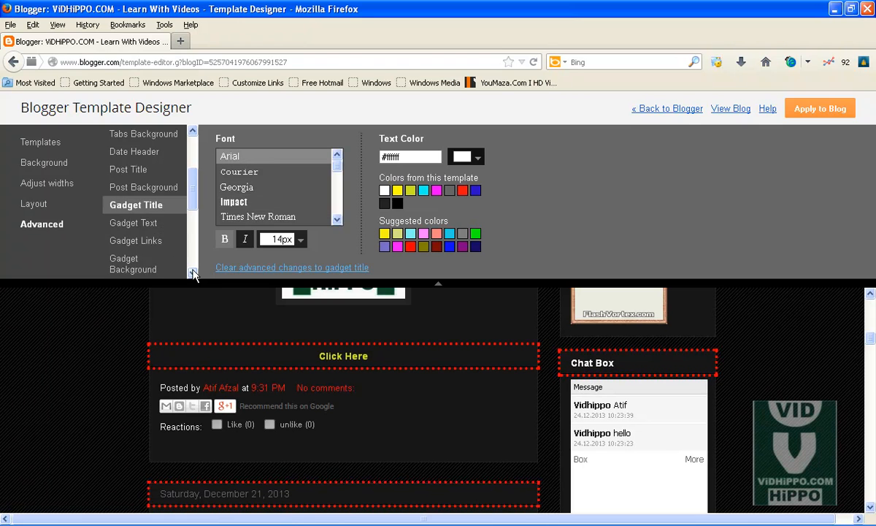
click(192, 272)
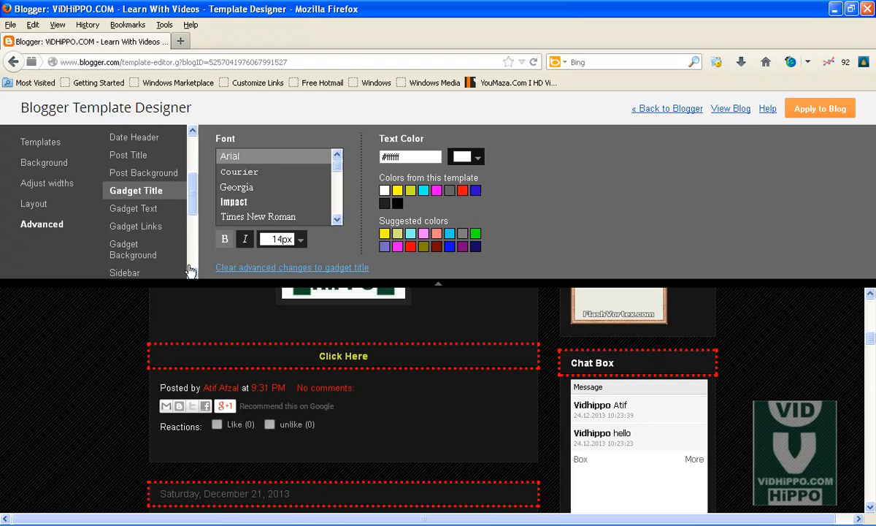
click(121, 214)
scroll(625, 429, down, 3)
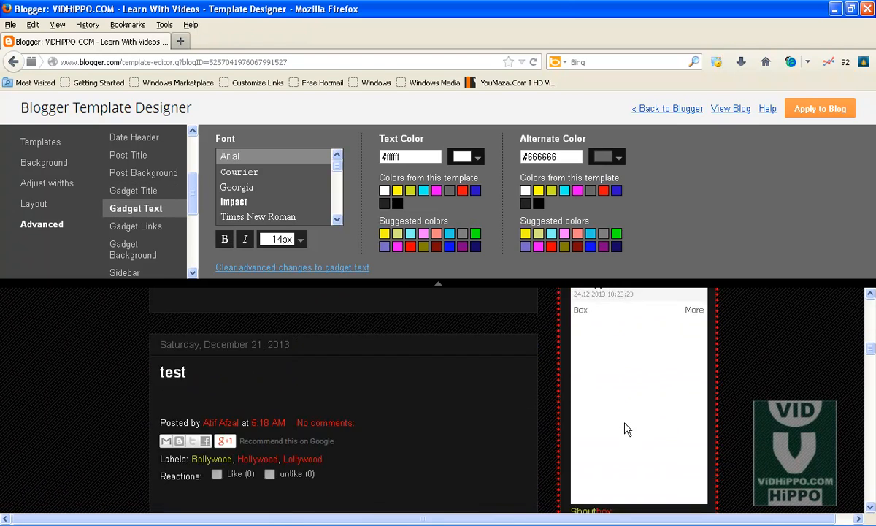
scroll(625, 430, down, 5)
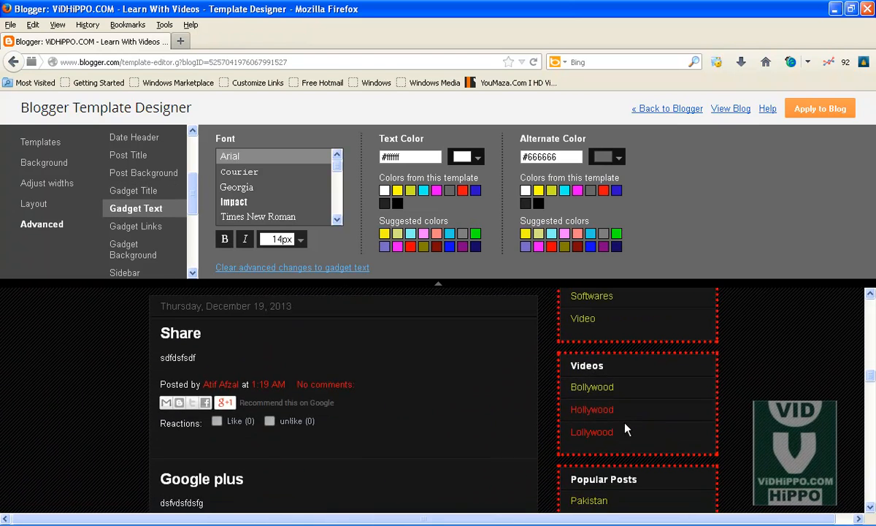
scroll(594, 378, up, 2)
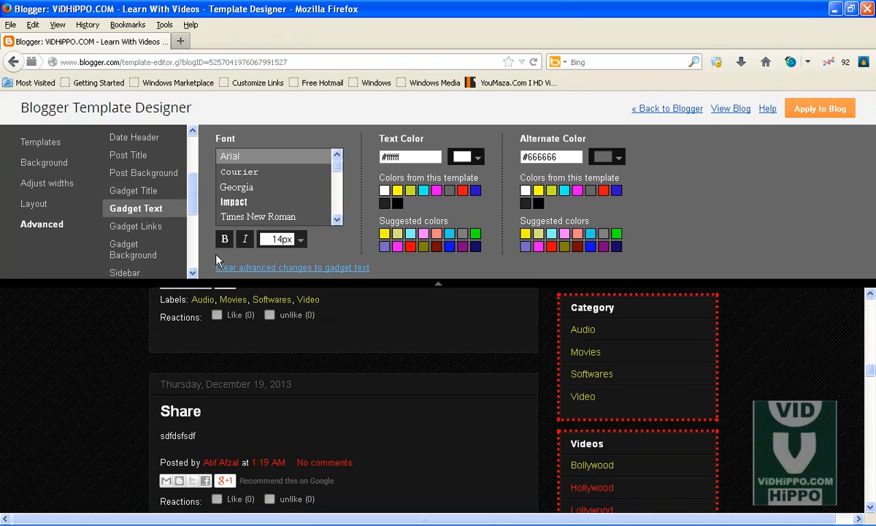
click(241, 204)
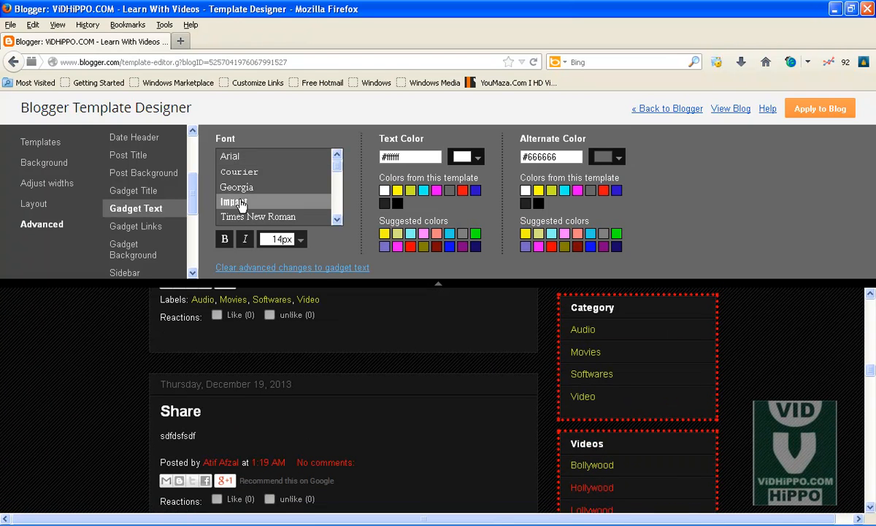
click(232, 157)
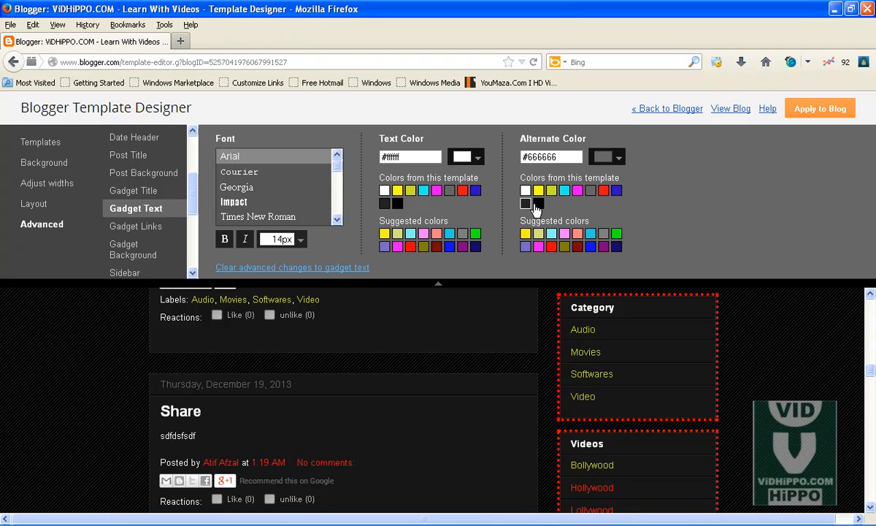
View the gadget link colors, try yellow #ffff00 as the gadget background and clear the advanced changes to the gadget background.
click(125, 234)
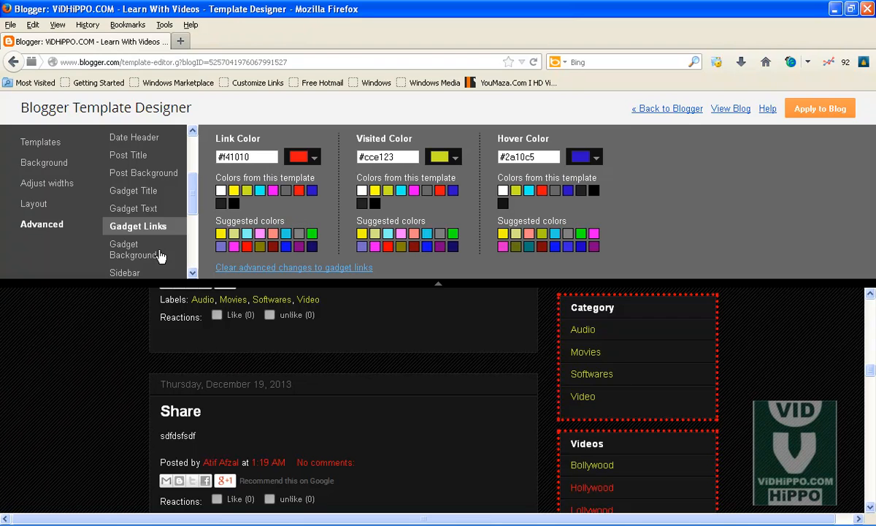
click(192, 274)
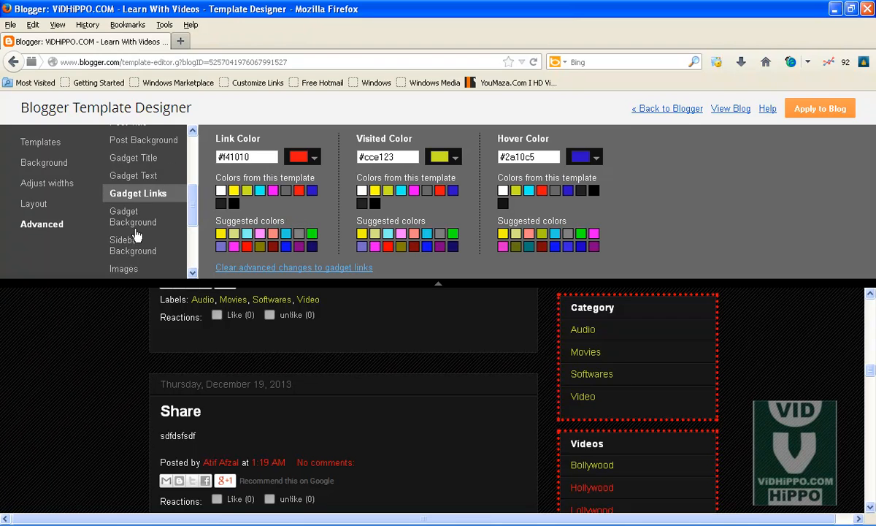
click(127, 219)
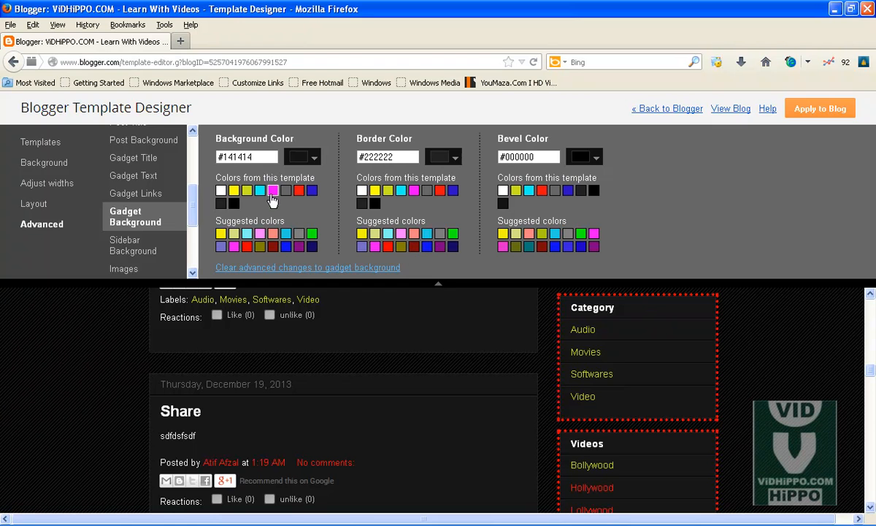
click(234, 191)
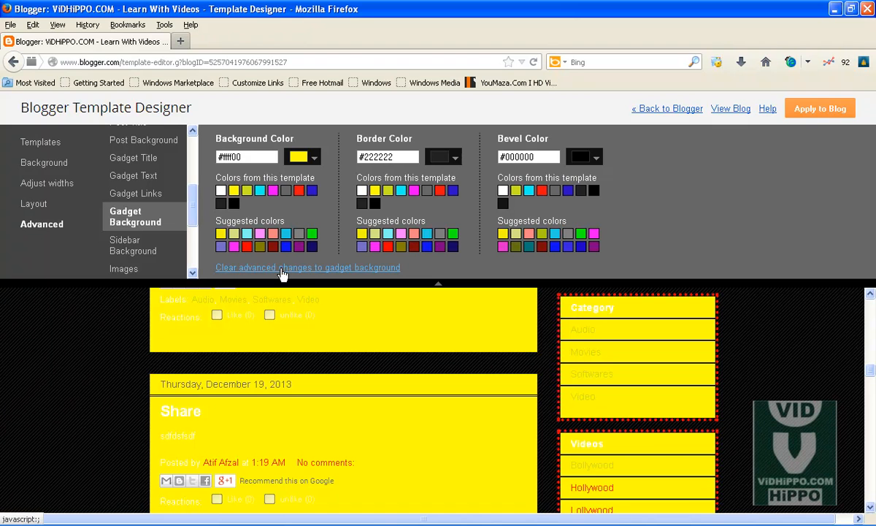
click(358, 269)
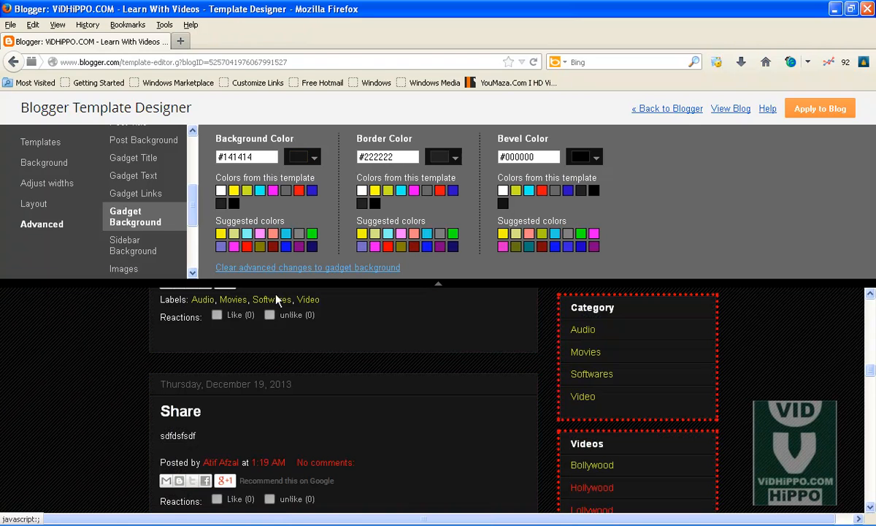
Try blue #2a10c5 as the sidebar background color and clear the advanced changes to the sidebar background.
click(134, 248)
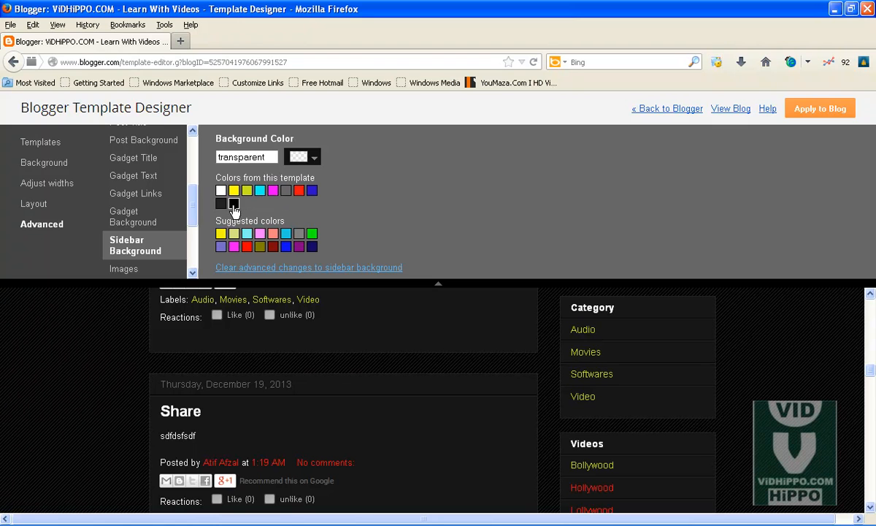
click(313, 192)
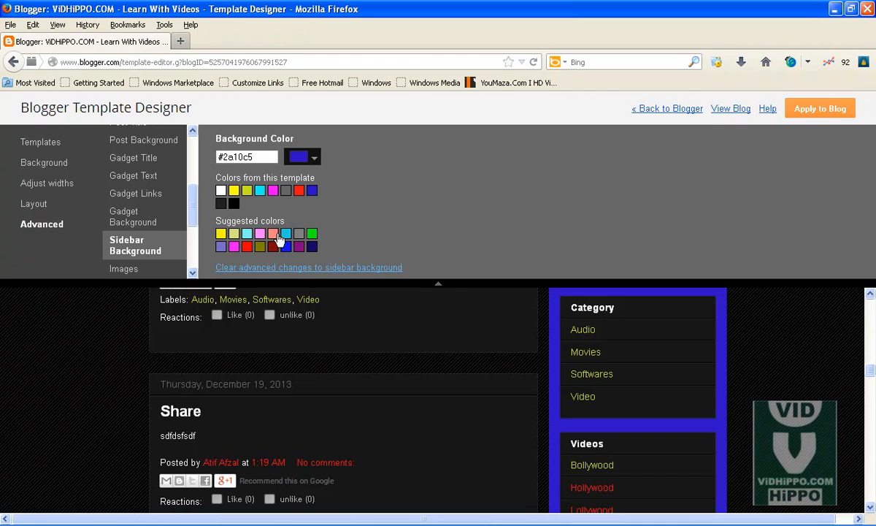
click(260, 269)
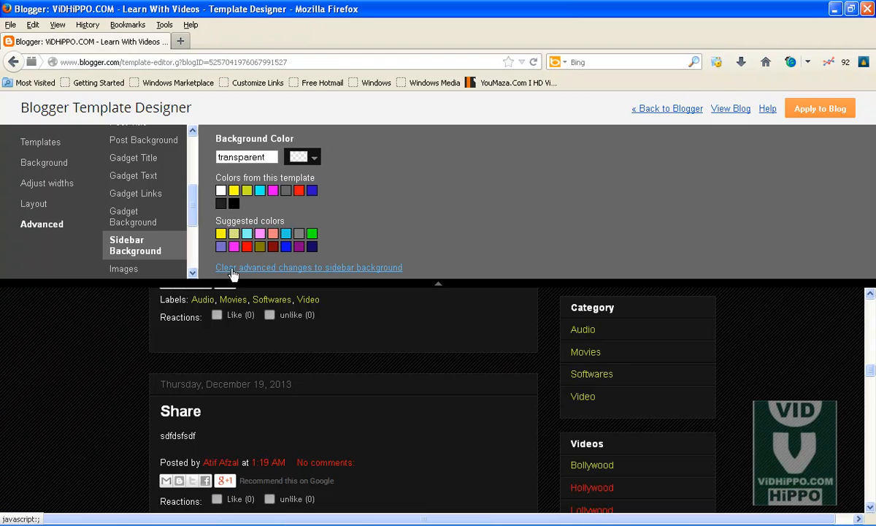
Look through the advanced images, feed, footer and mobile button color settings and the custom CSS editor.
scroll(182, 256, down, 2)
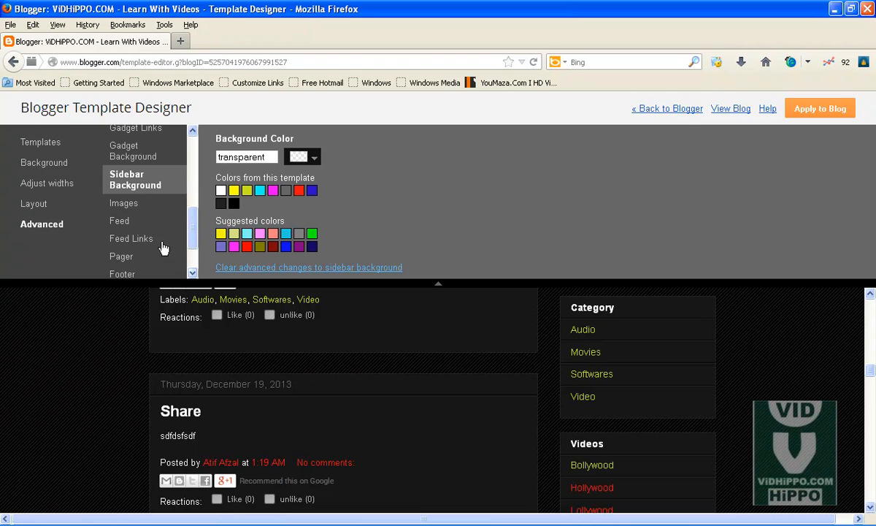
click(126, 208)
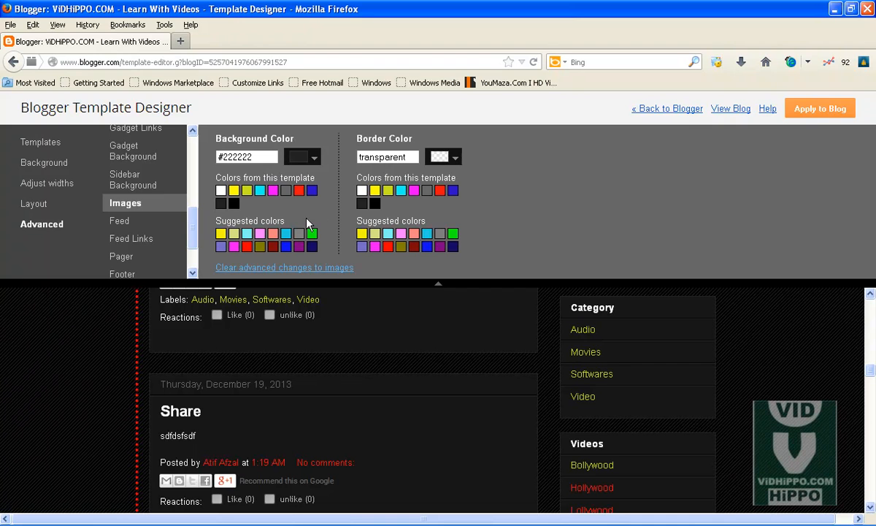
click(122, 223)
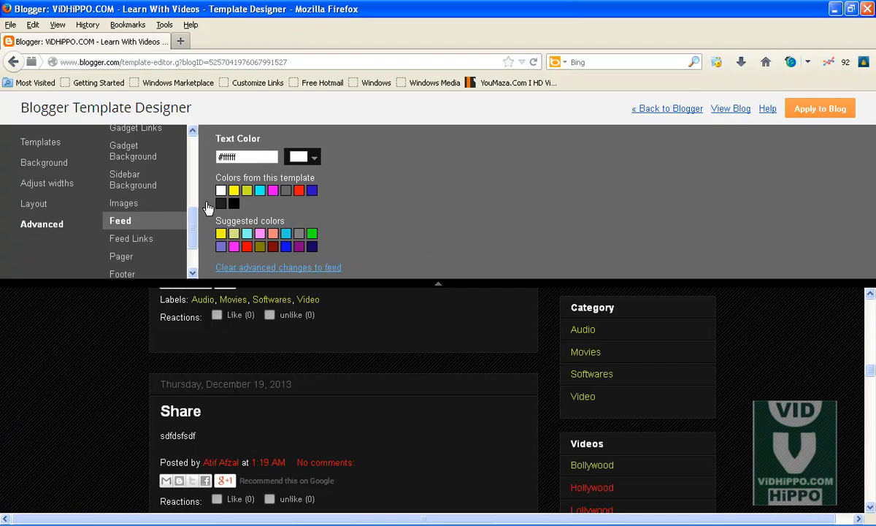
scroll(187, 256, down, 1)
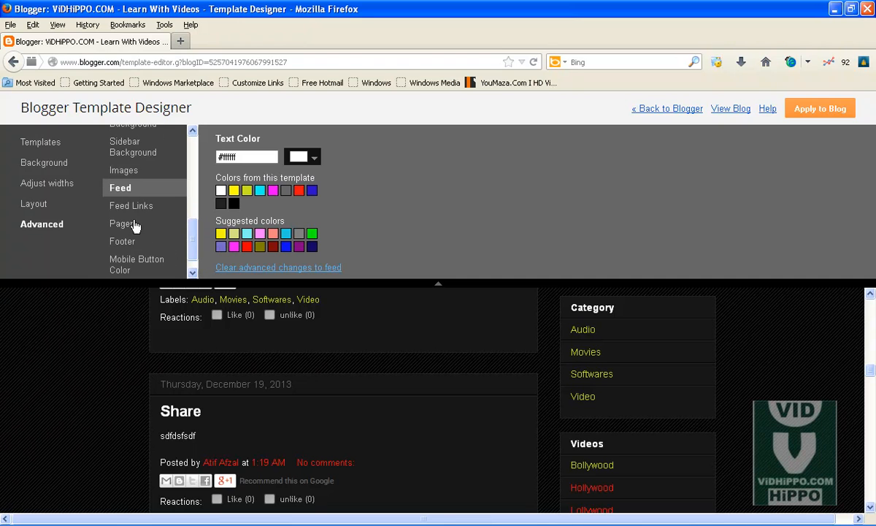
click(129, 246)
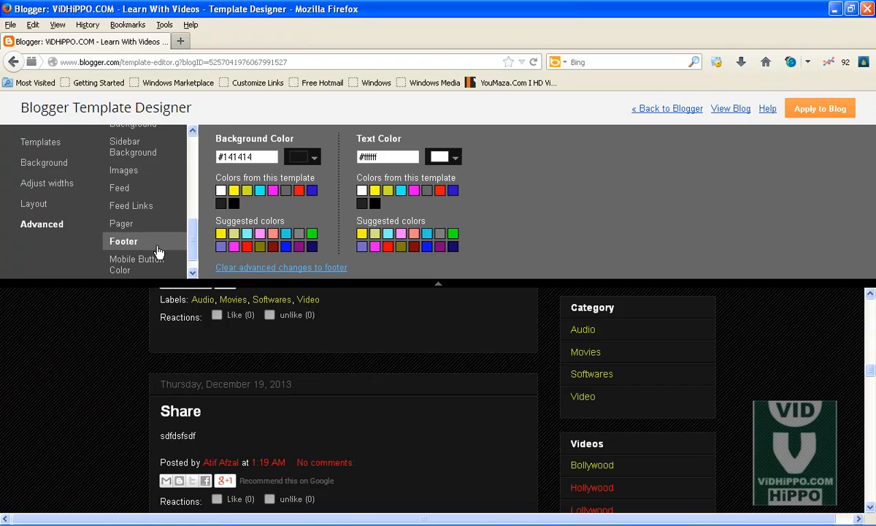
scroll(177, 261, down, 1)
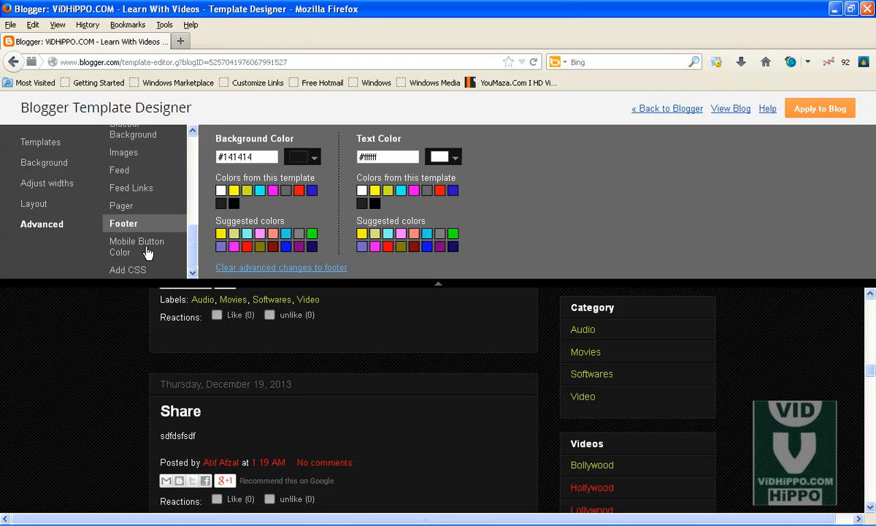
click(123, 252)
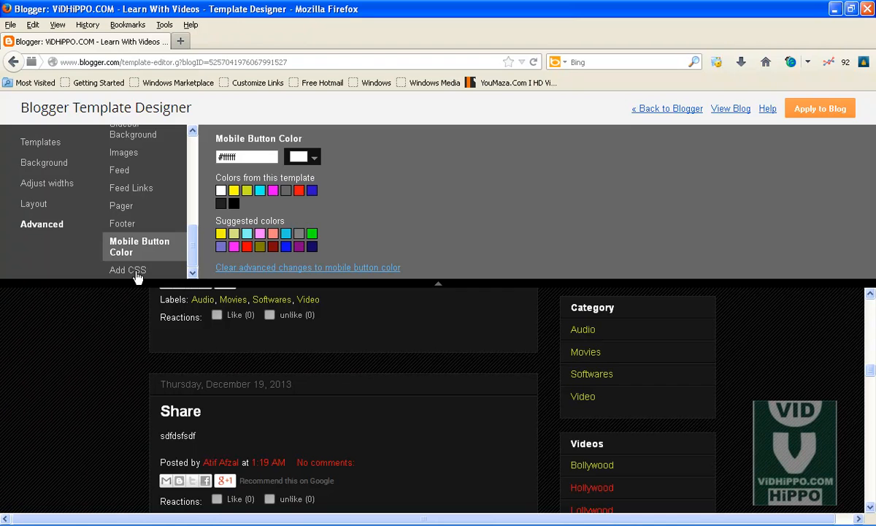
click(136, 270)
click(254, 188)
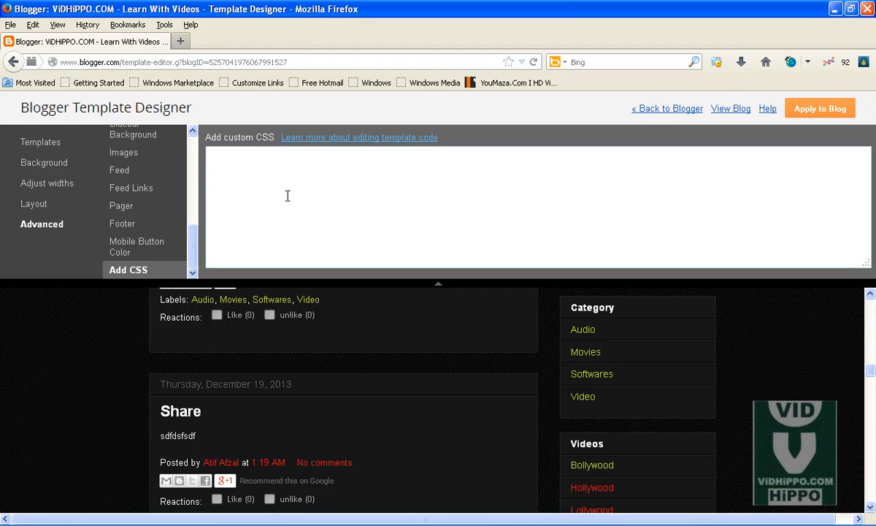
Switch to the ViDHiPPO.COM contact picture in Windows Picture and Fax Viewer.
drag(195, 257, 182, 152)
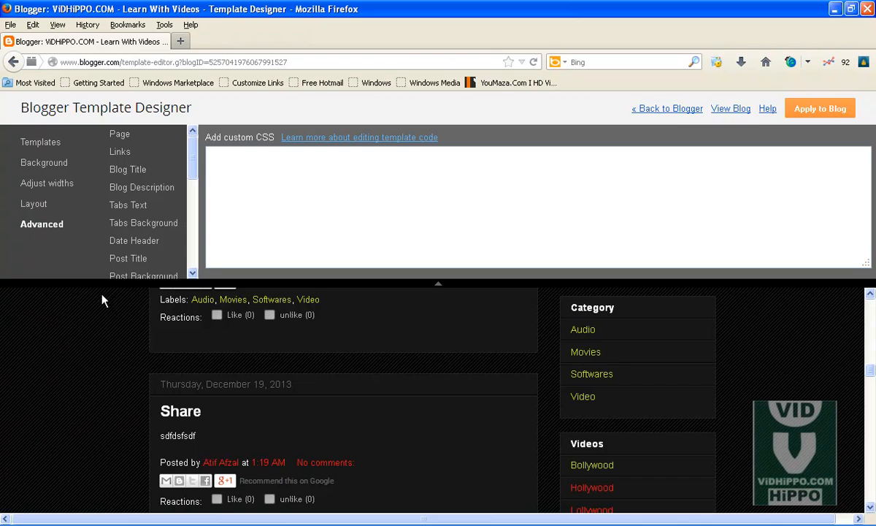
scroll(146, 372, down, 2)
click(293, 525)
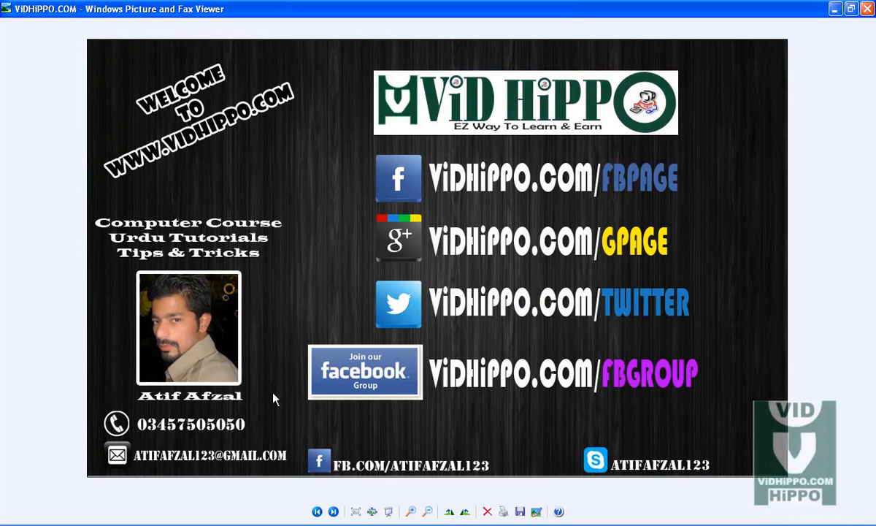